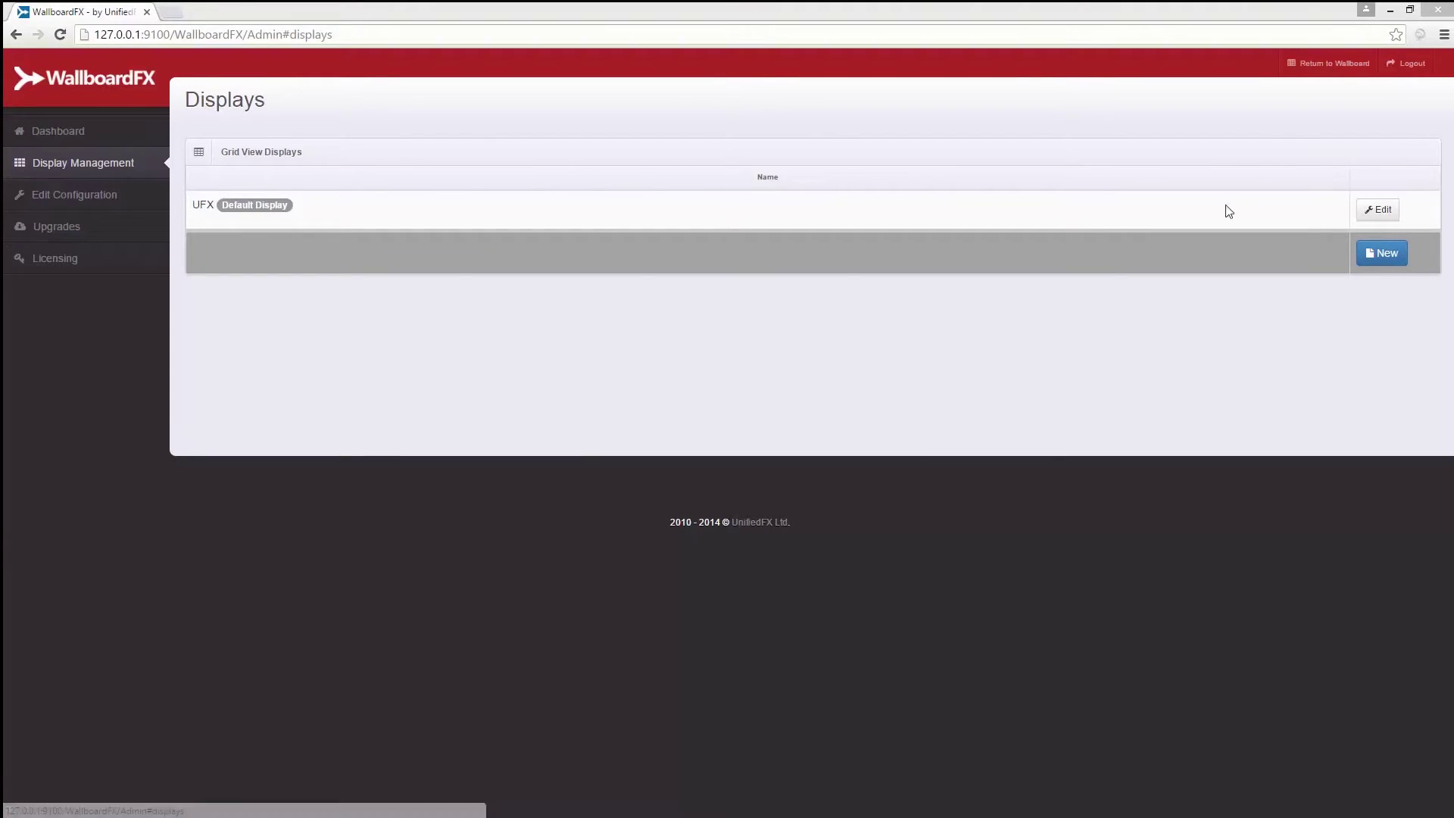
- Open the UFX display's Queue View thresholds for the Engineering queue, which has none
left_click(1378, 212)
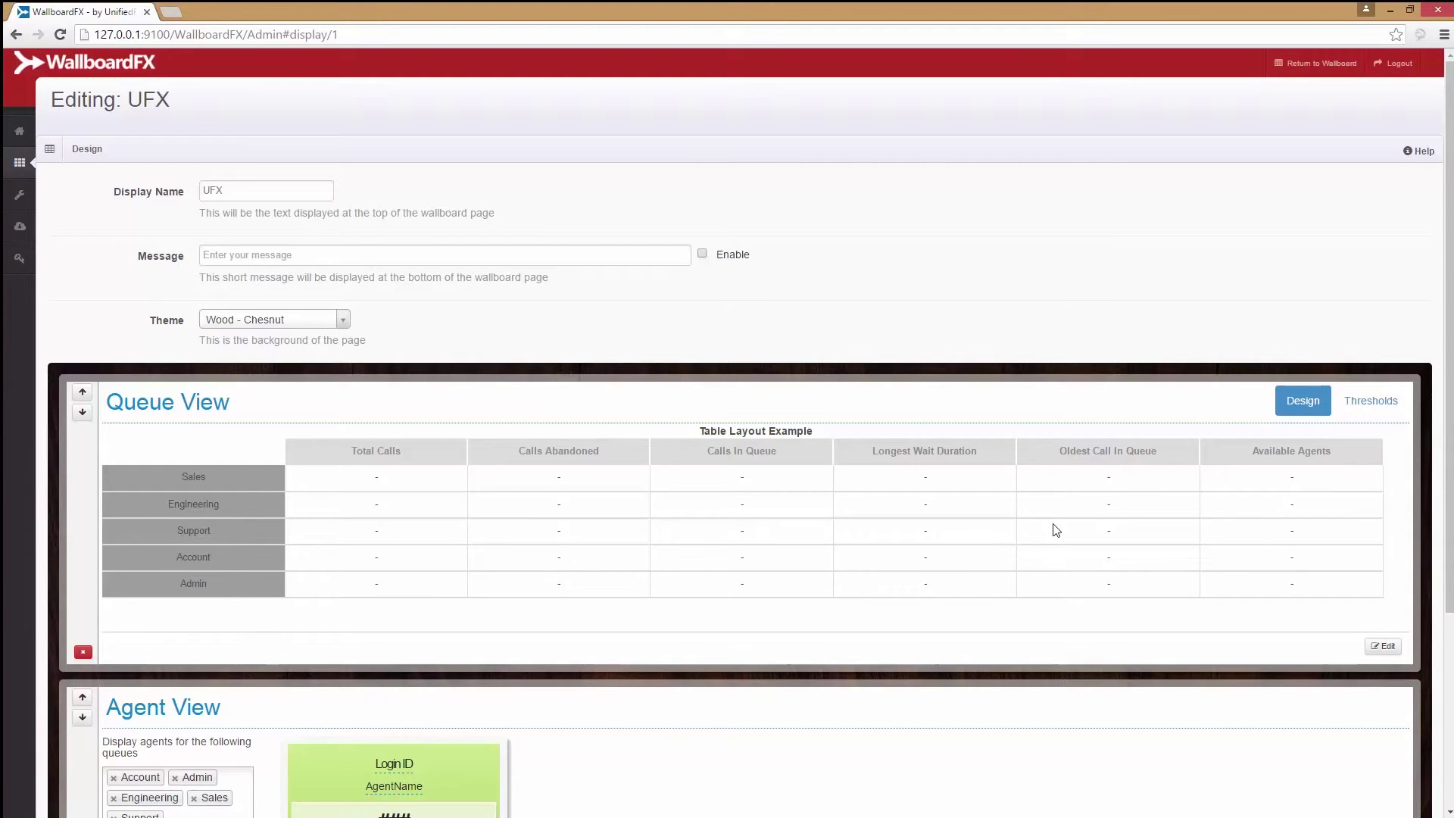
left_click(1372, 402)
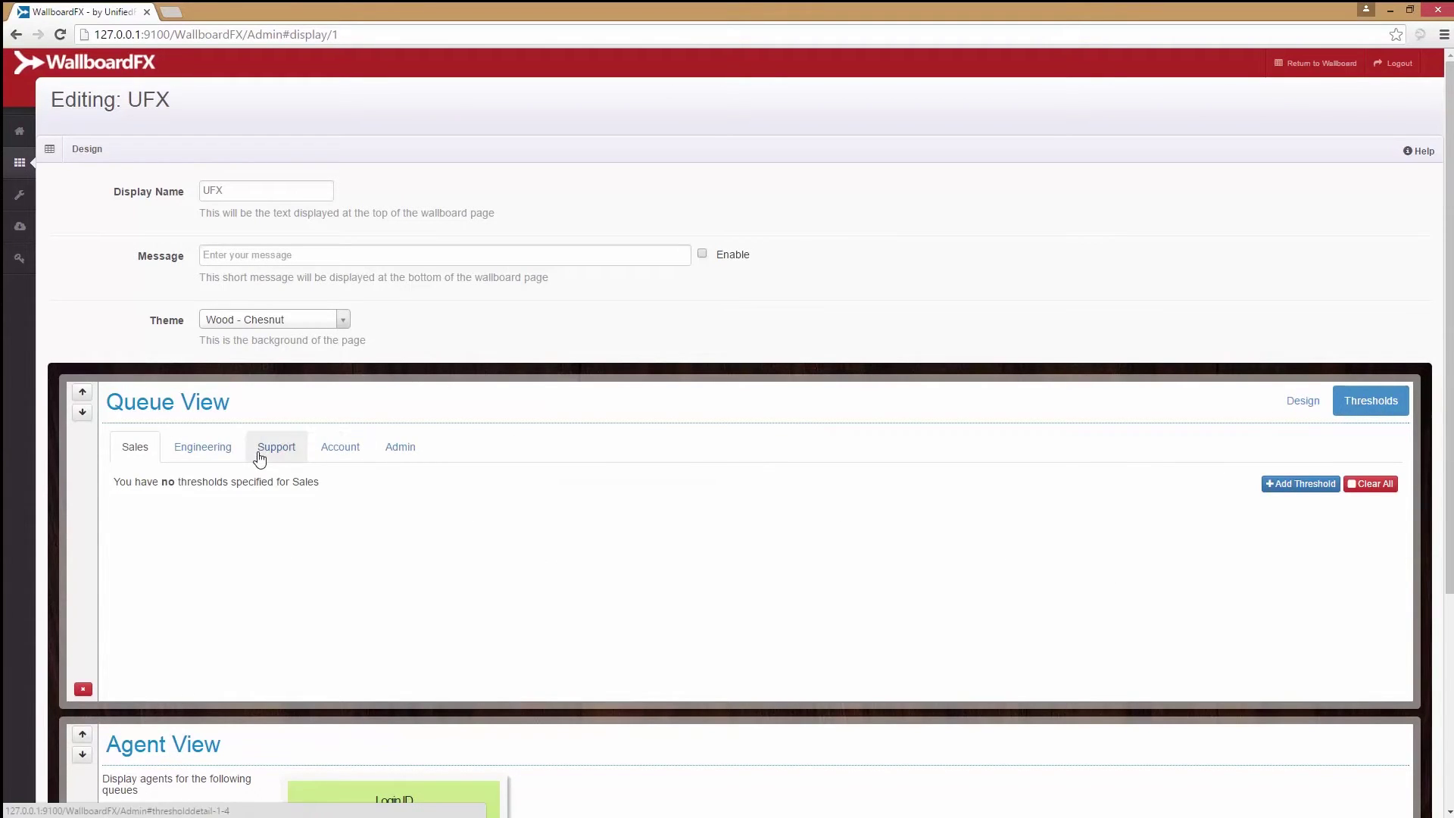
left_click(217, 453)
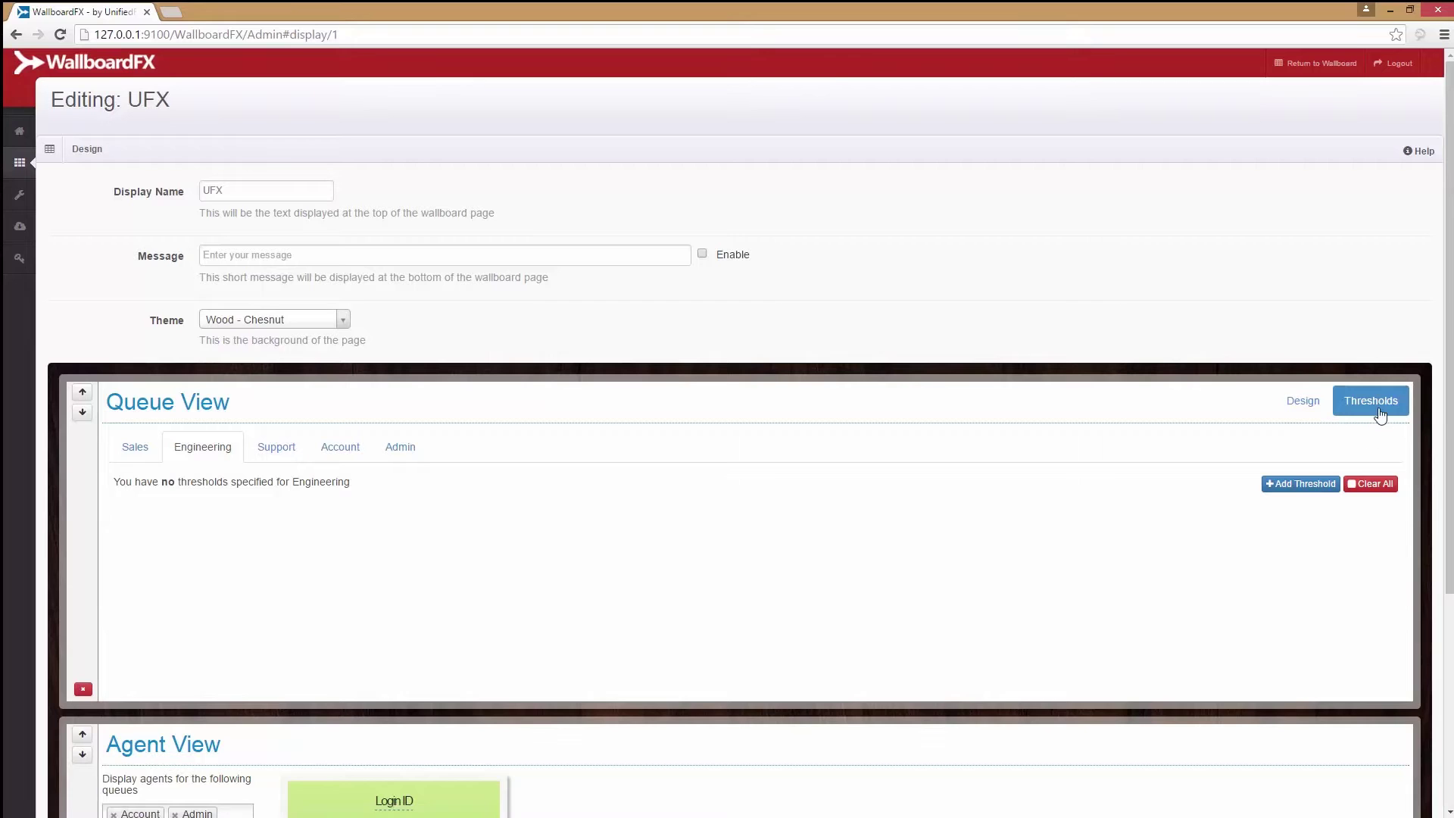
- Begin a Minimum-type Engineering threshold on Available Agents with warning value 0
left_click(1293, 488)
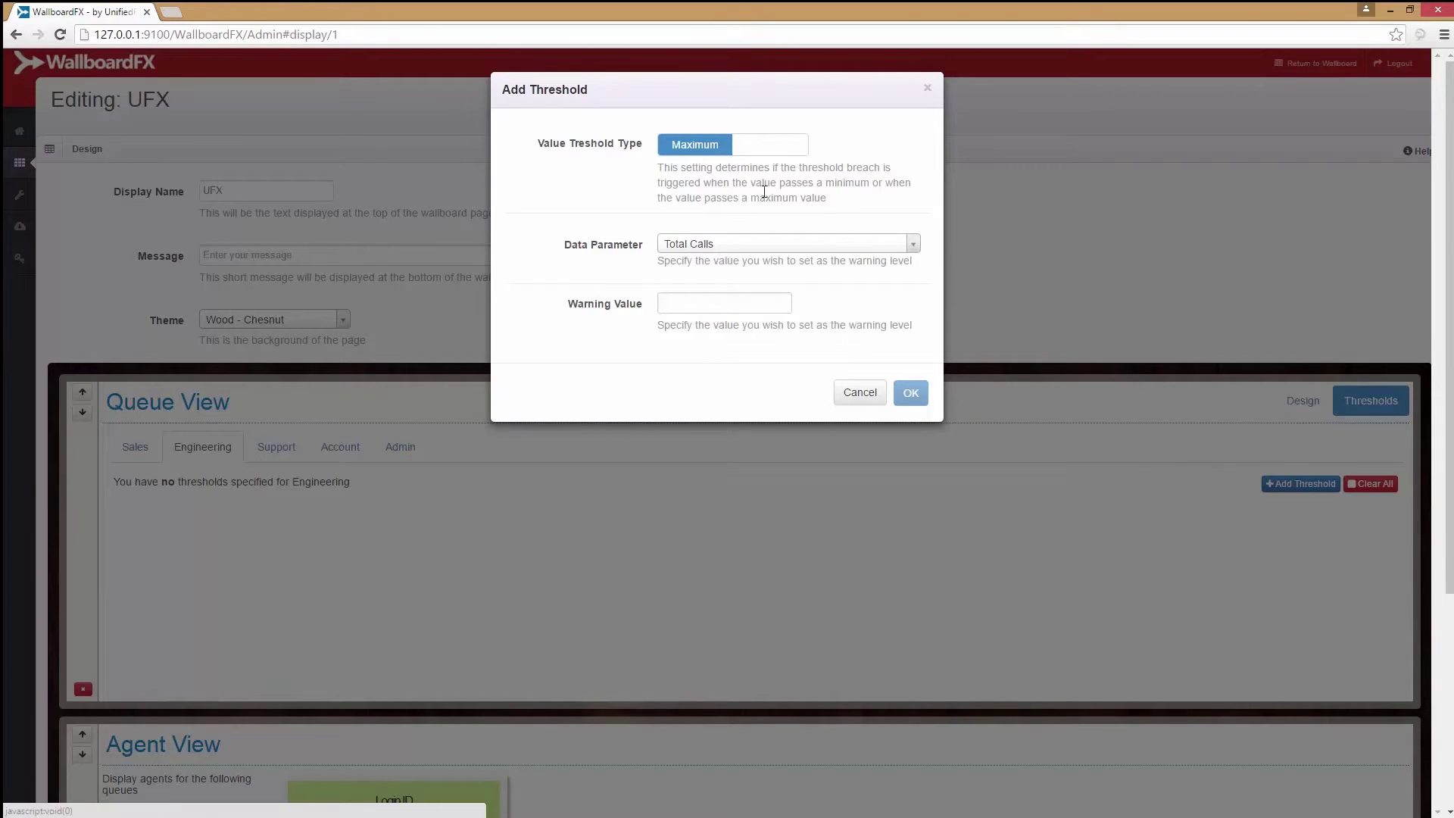
left_click(773, 154)
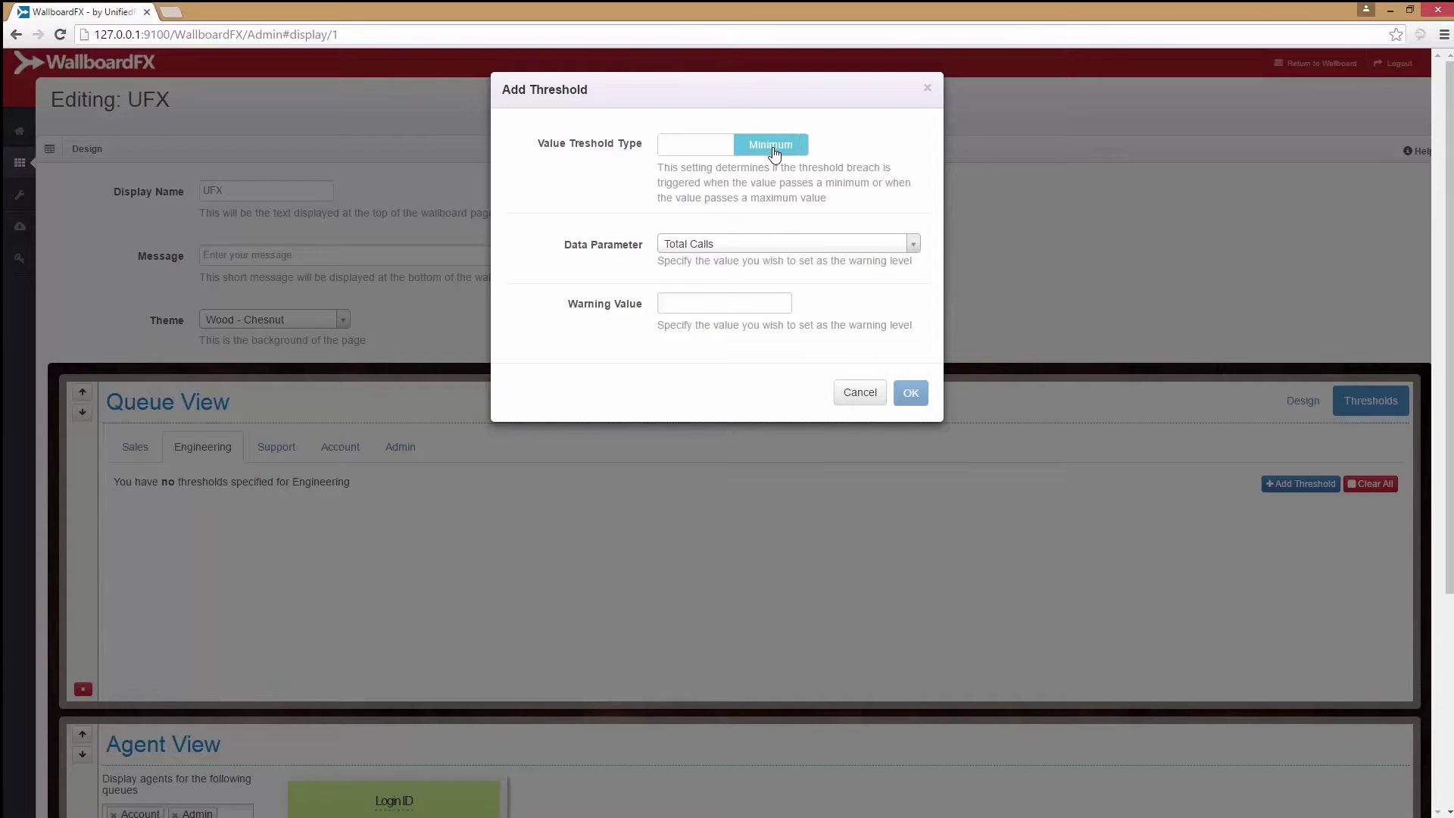
left_click(782, 155)
left_click(906, 250)
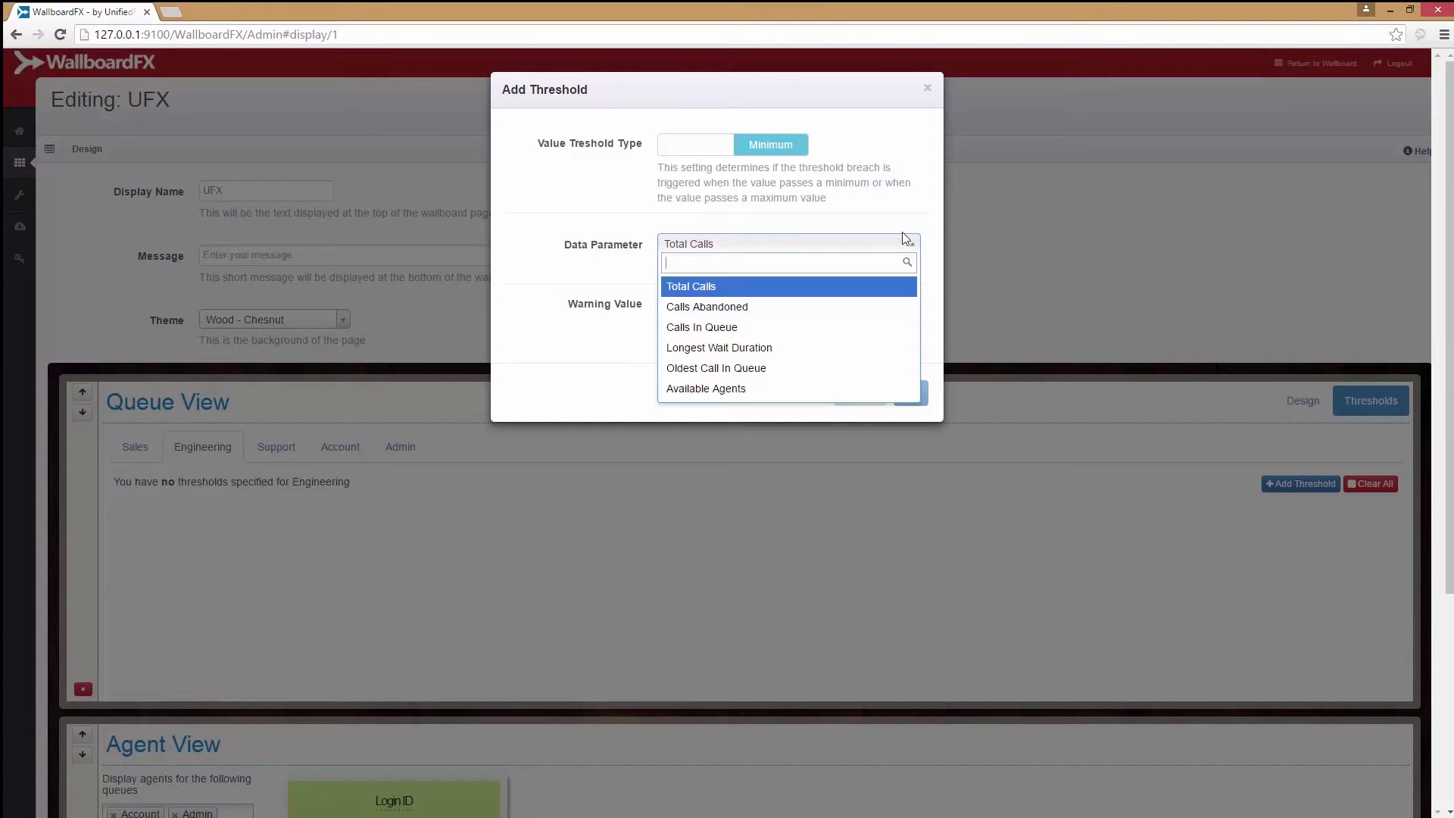
left_click(717, 390)
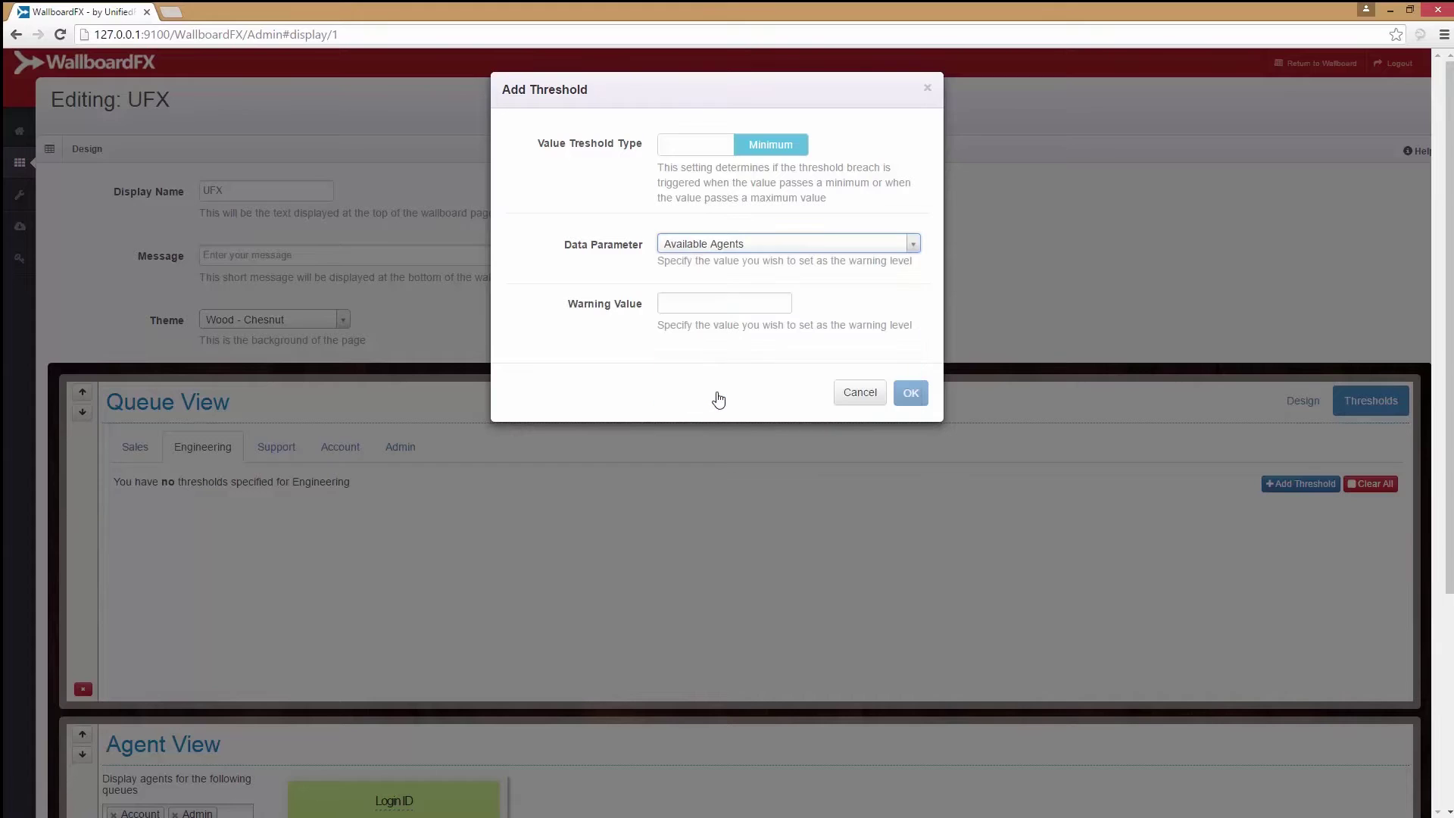
left_click(713, 304)
type("0")
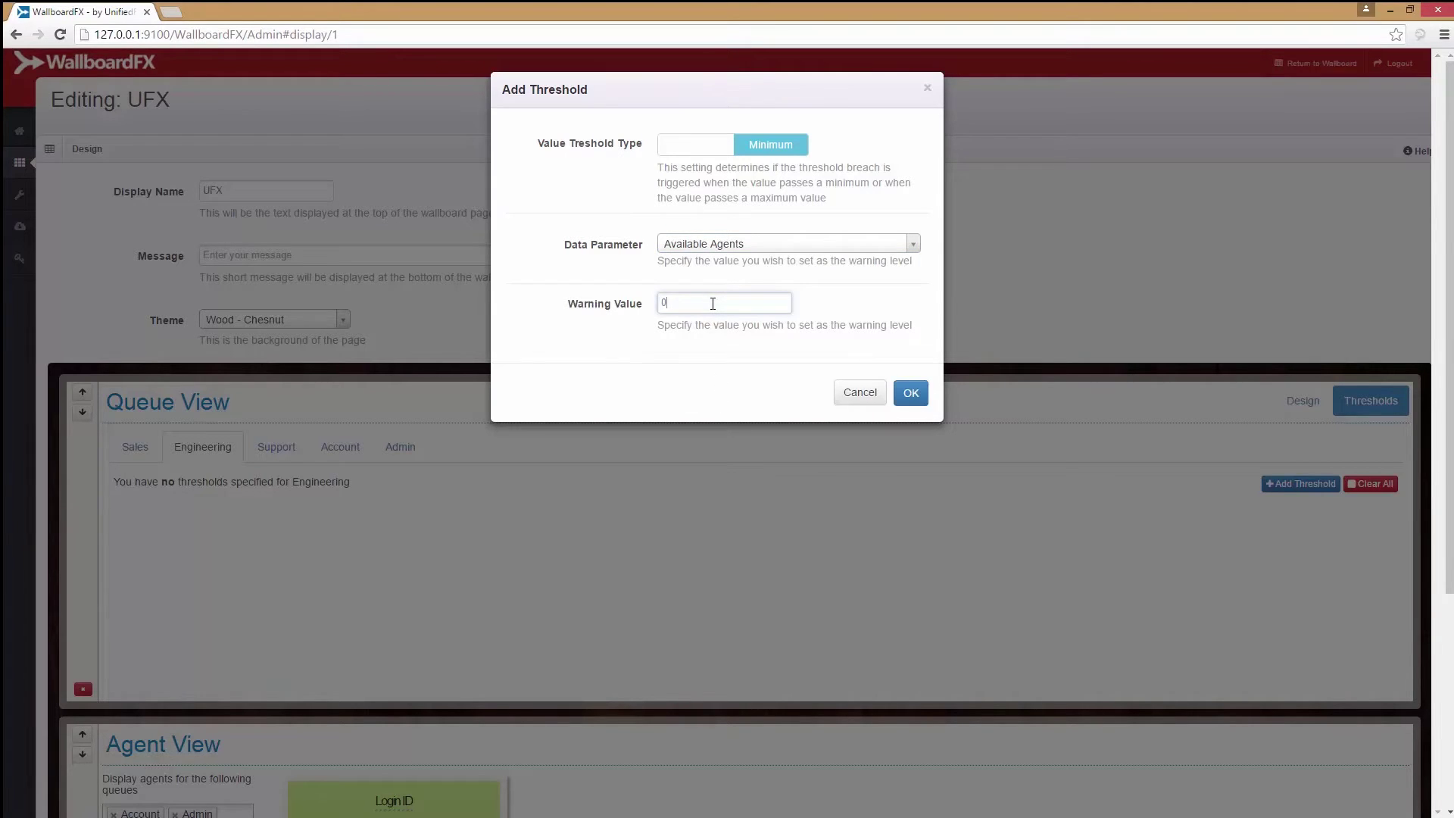
- Confirm the new Available Agents minimum threshold with low value 0
left_click(923, 402)
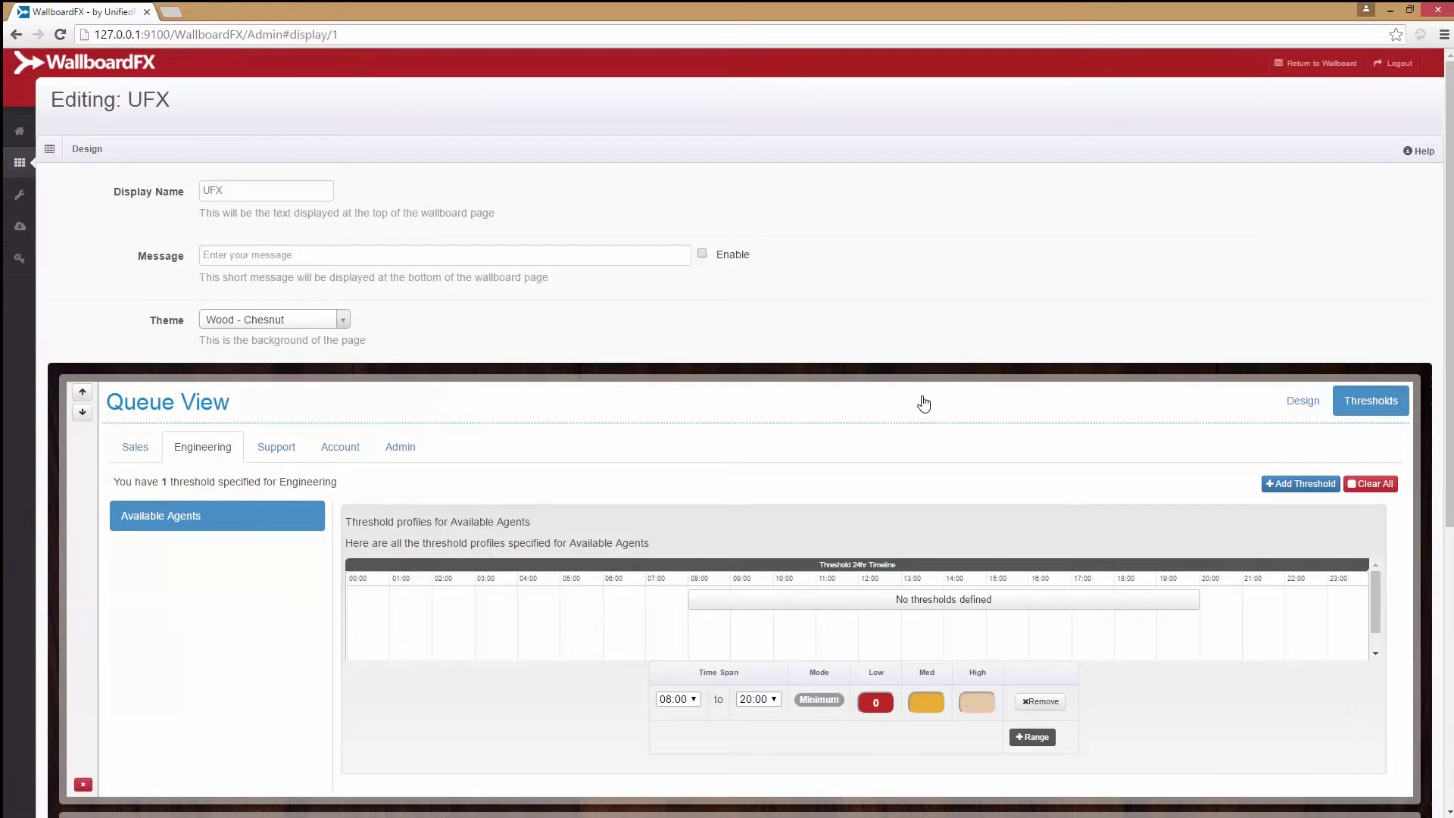
scroll(1041, 446, "down", 2)
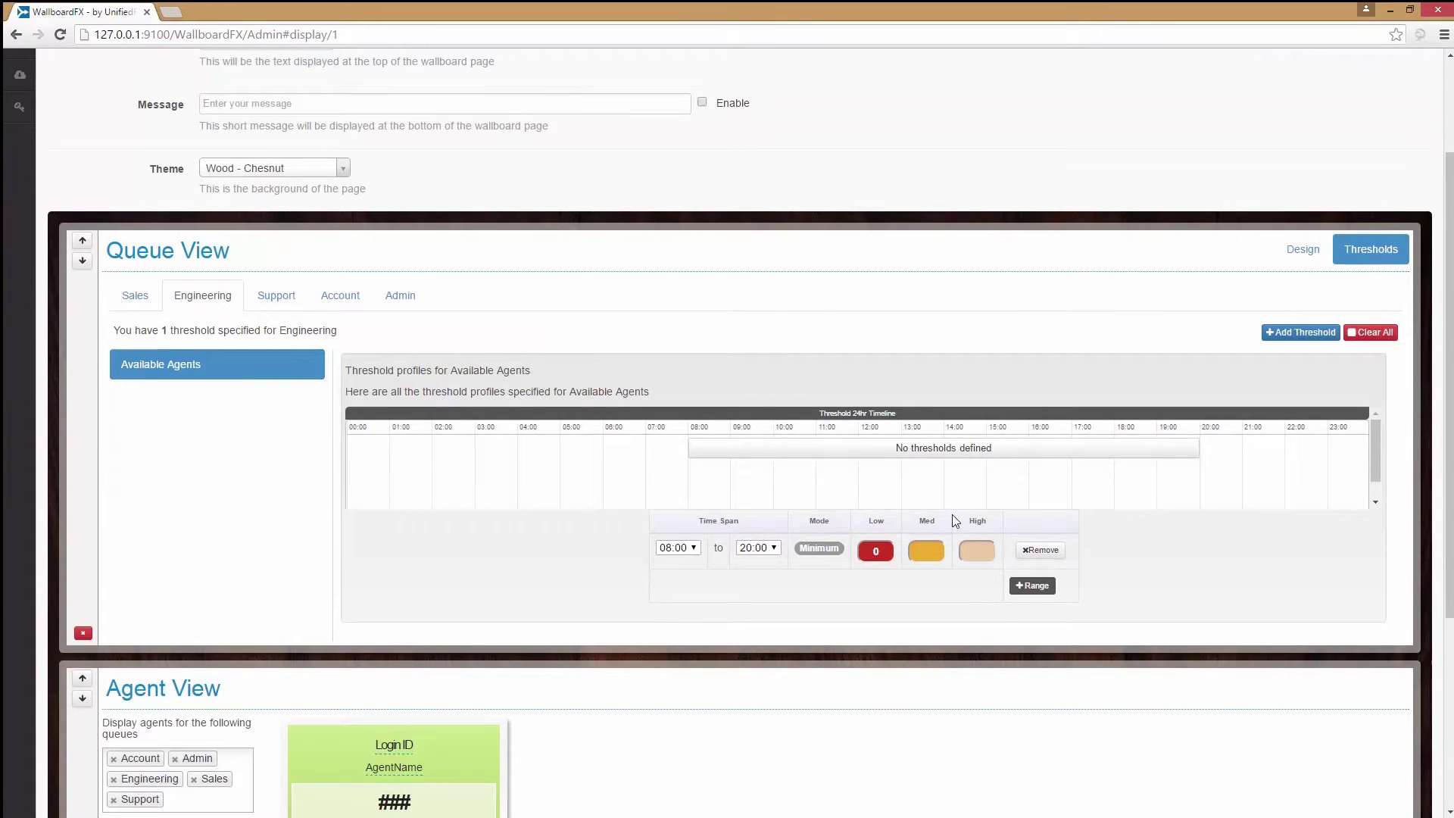
left_click_drag(906, 519, 900, 536)
- Set the threshold's Med level to 1 and High level to 2
left_click(875, 551)
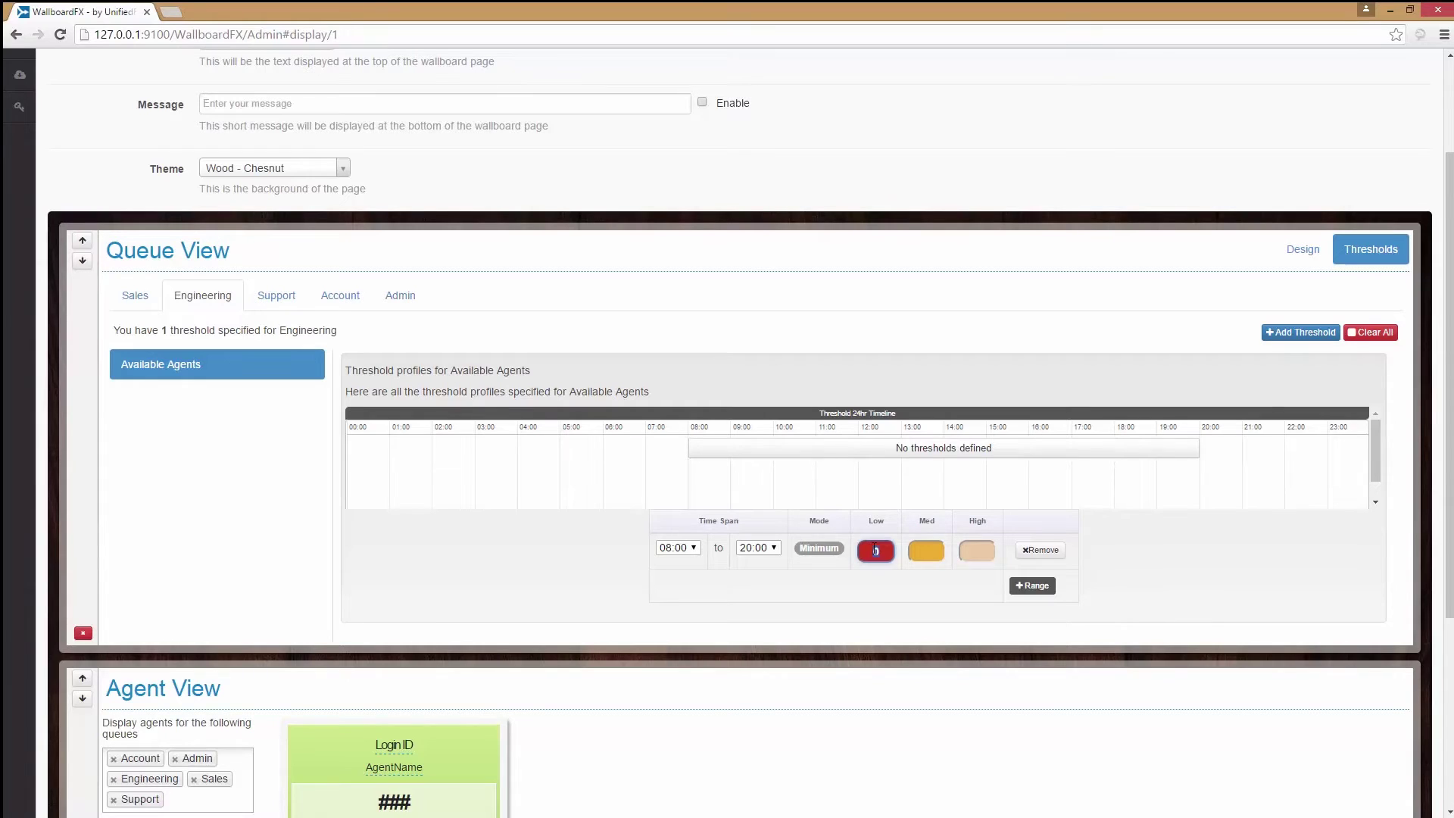
left_click(934, 552)
key("Tab")
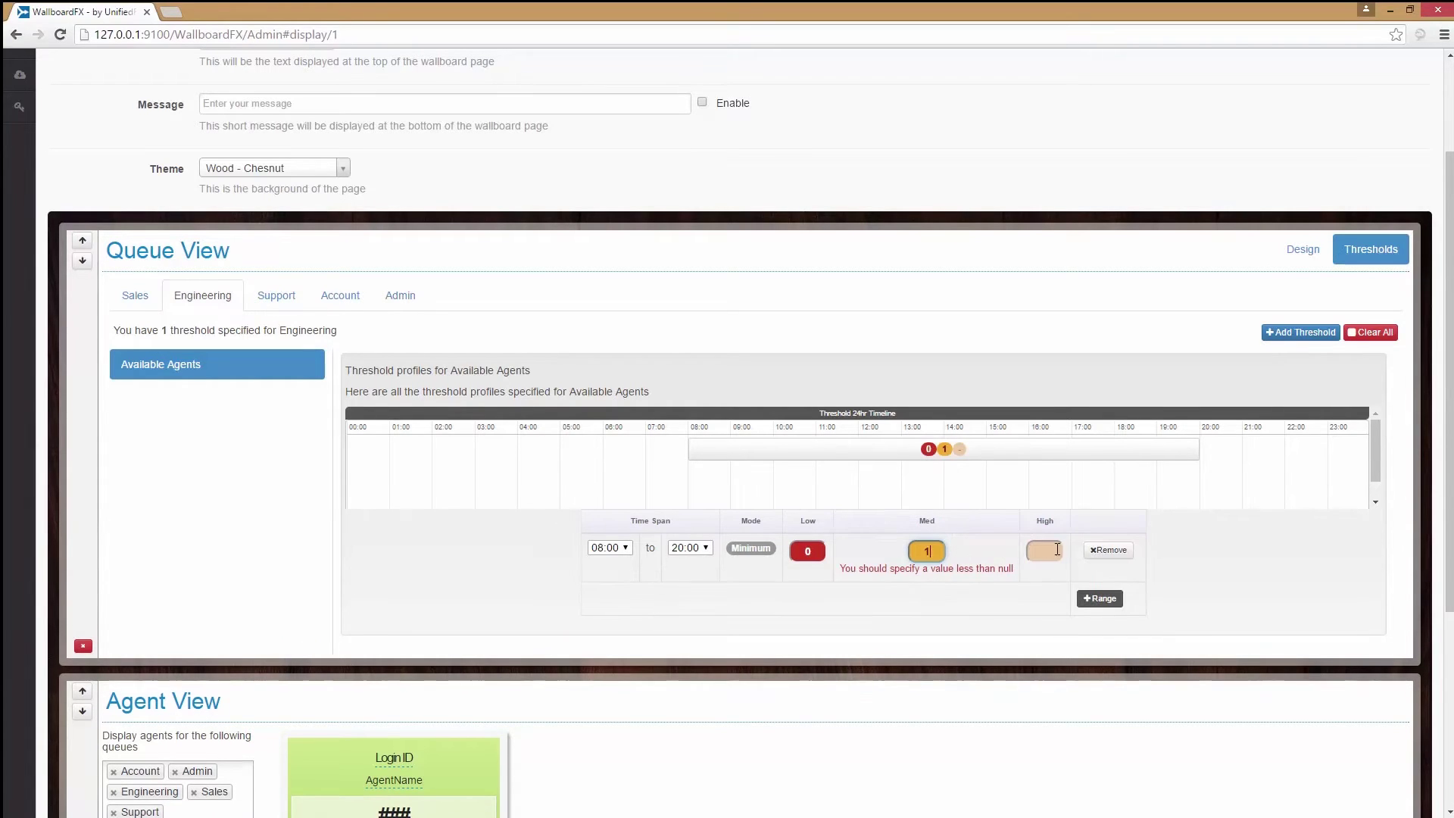
type("2")
left_click(1071, 570)
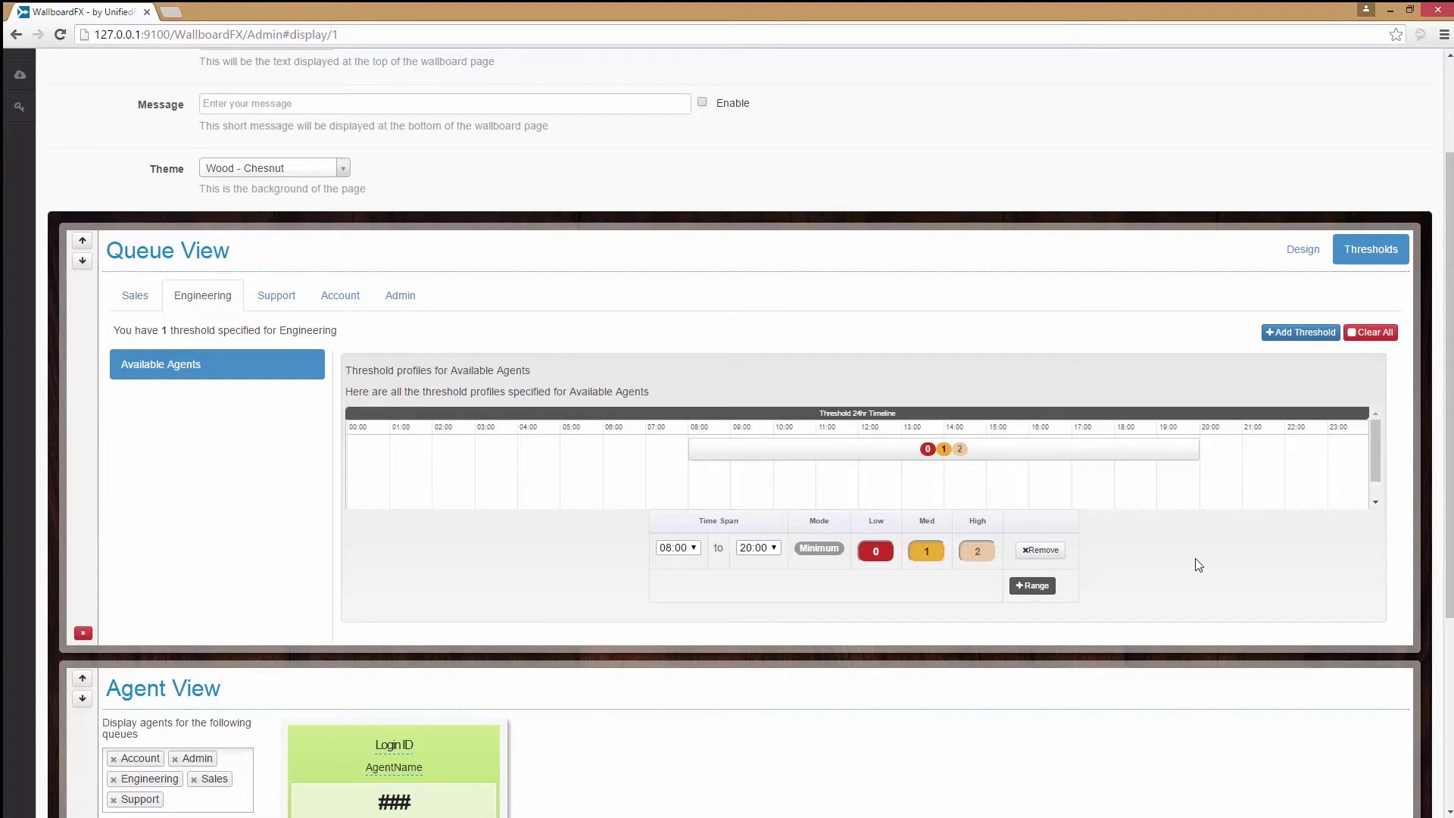
scroll(1201, 568, "down", 4)
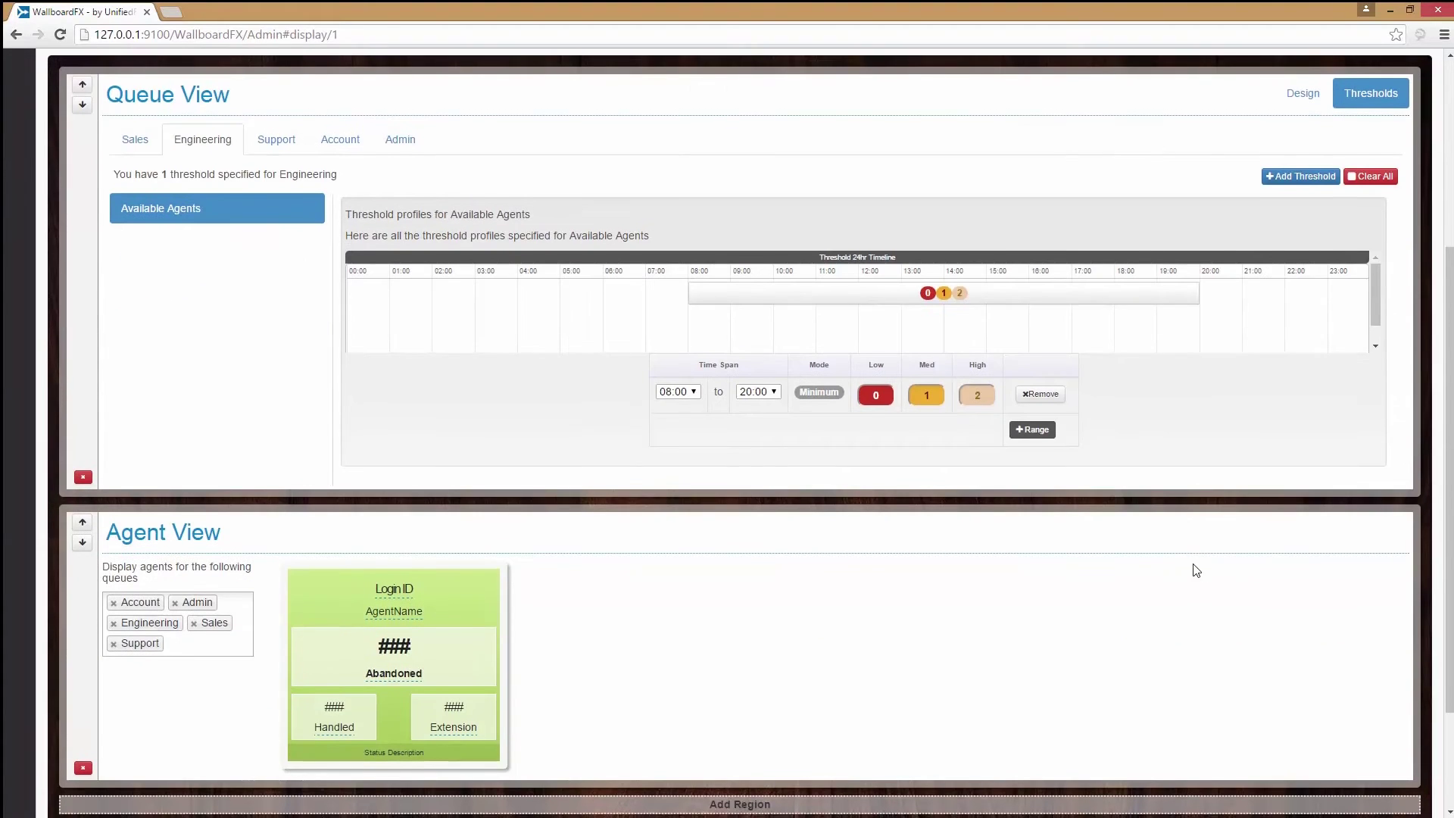
scroll(915, 690, "down", 1)
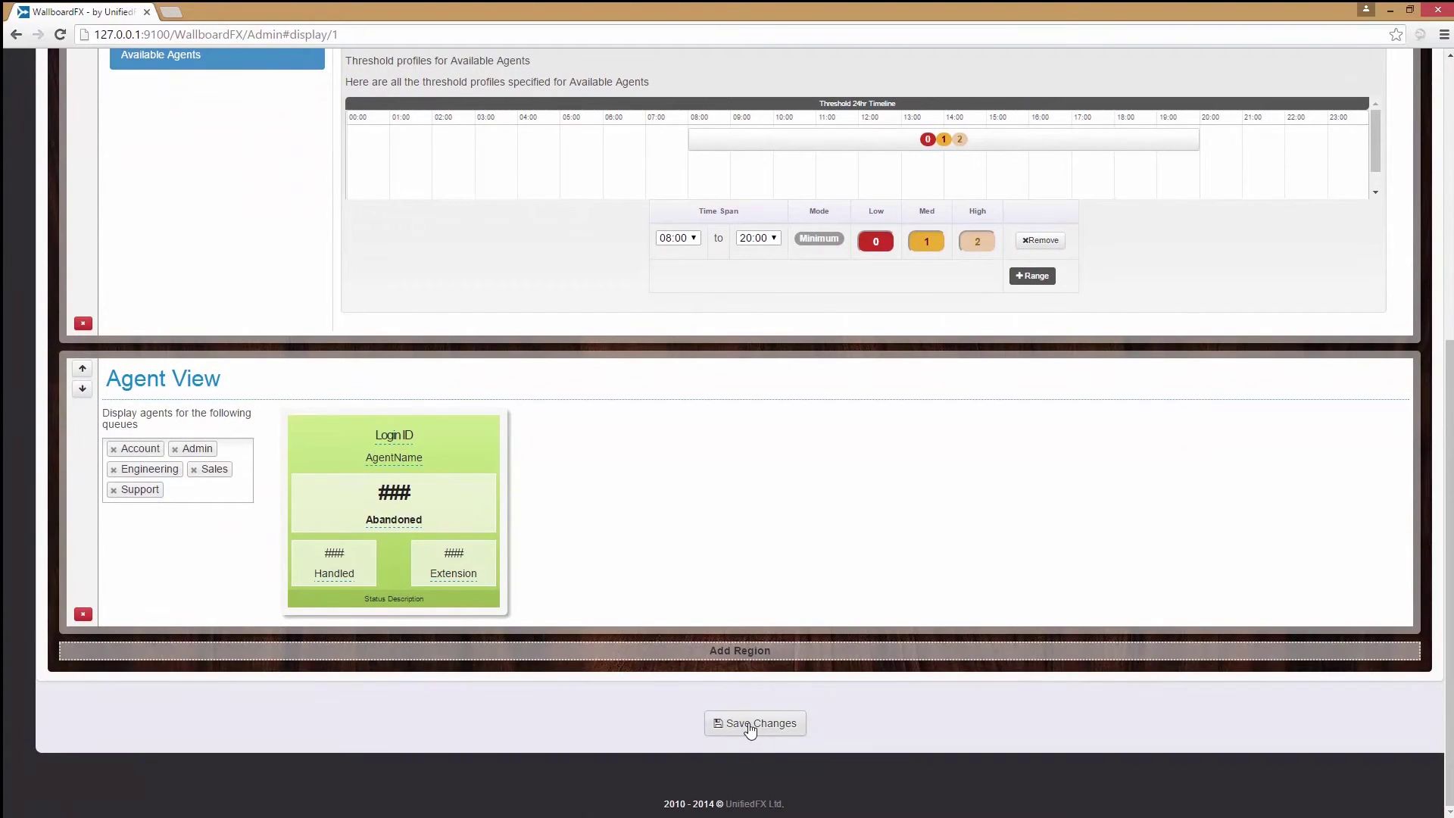
- Save the threshold changes and return to the live wallboard showing Engineering's Available Agents 0 in red
left_click(749, 726)
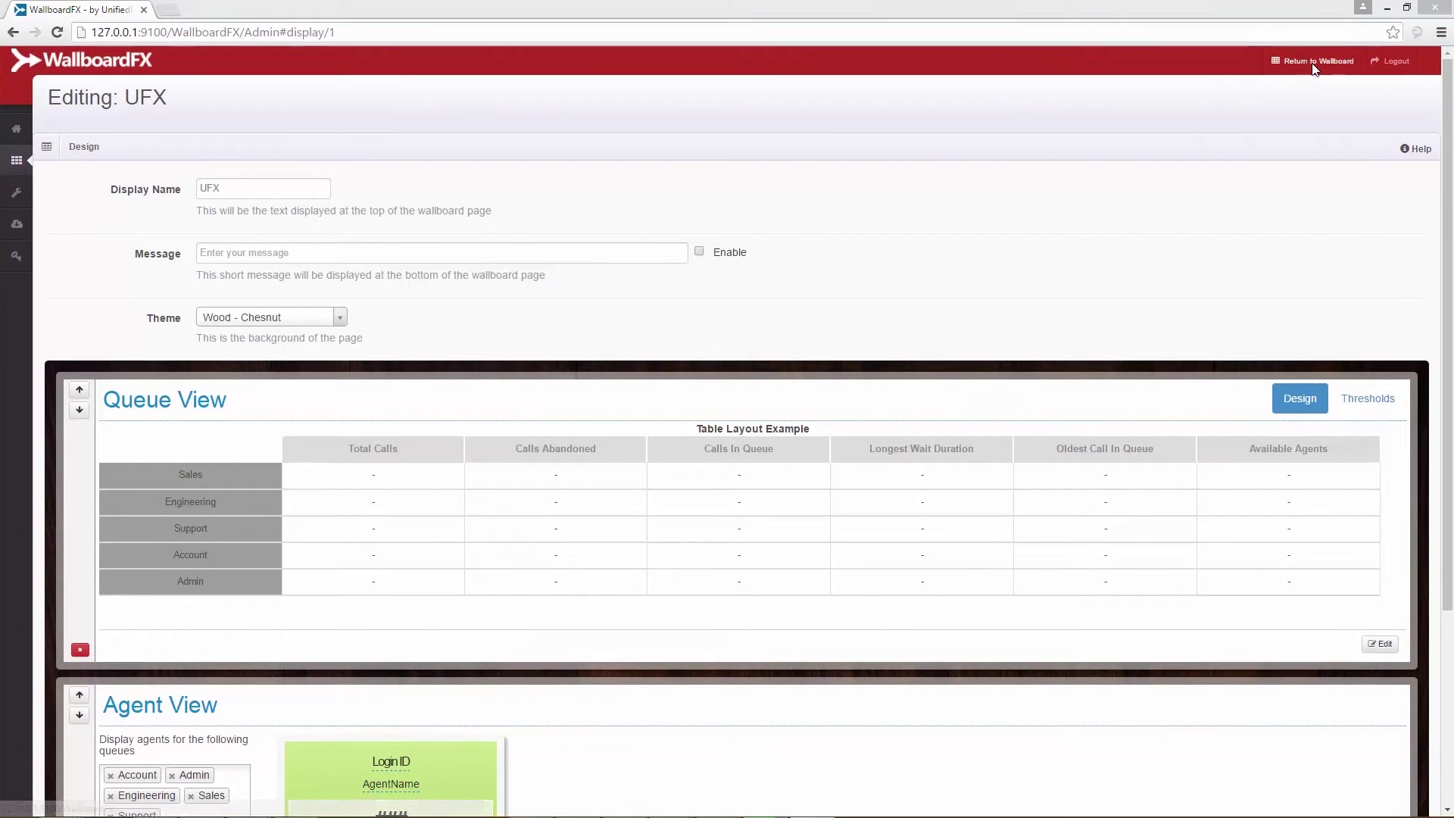
left_click(1306, 72)
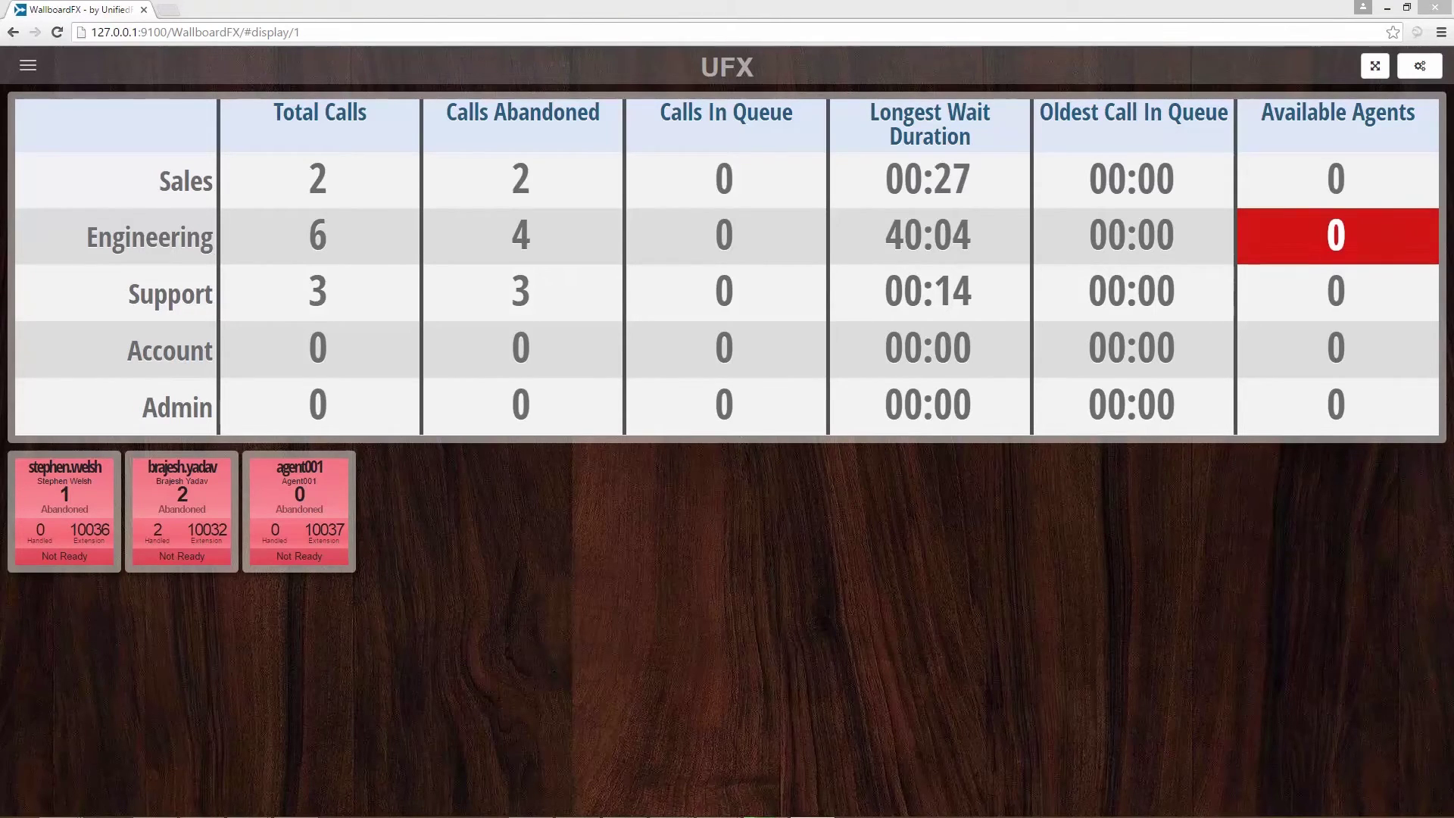
- Set the Finesse agent to Ready so Engineering's Available Agents cell reads 1 in amber
key("alt+Tab")
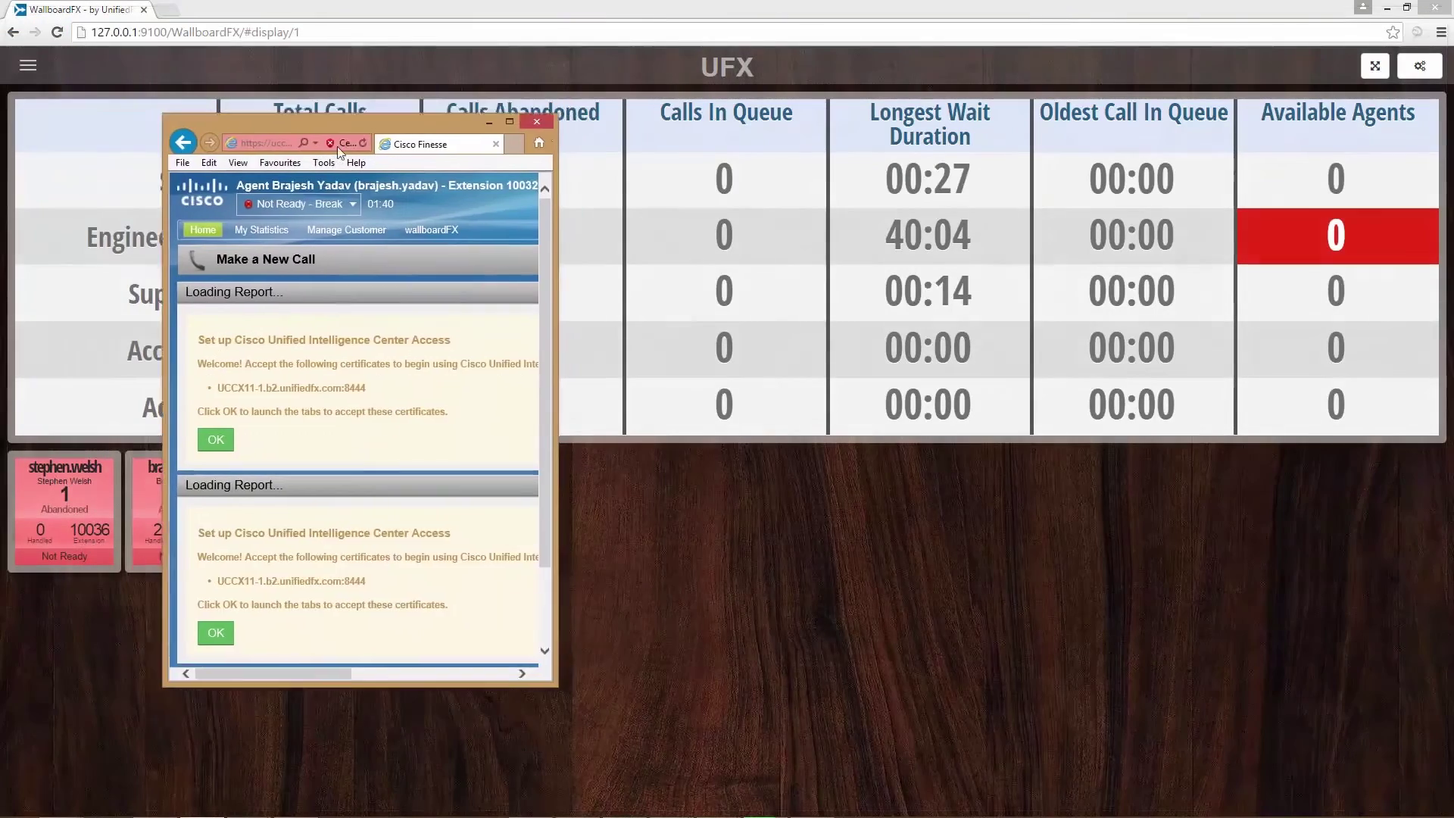
left_click_drag(344, 127, 587, 177)
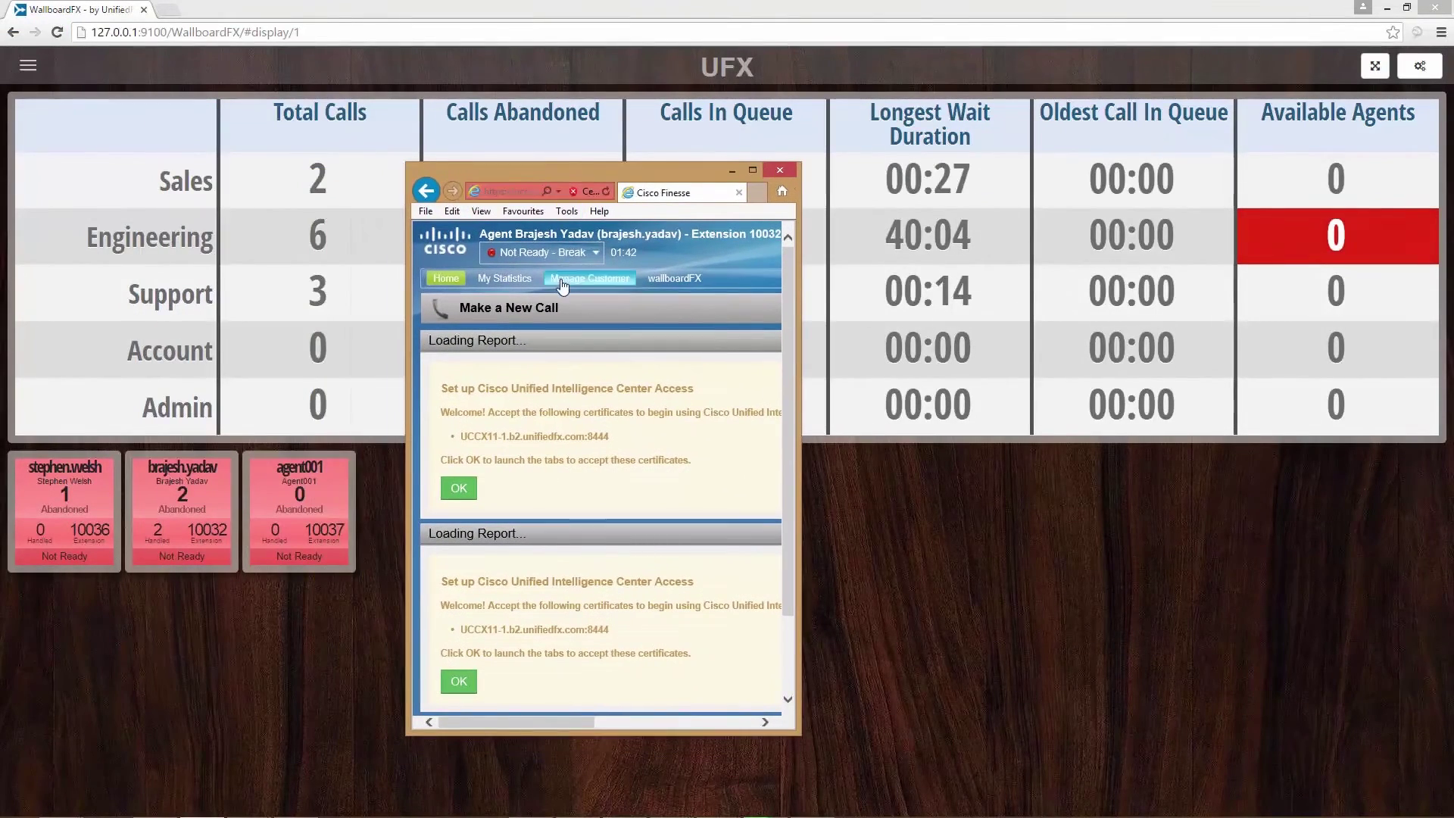
left_click(593, 253)
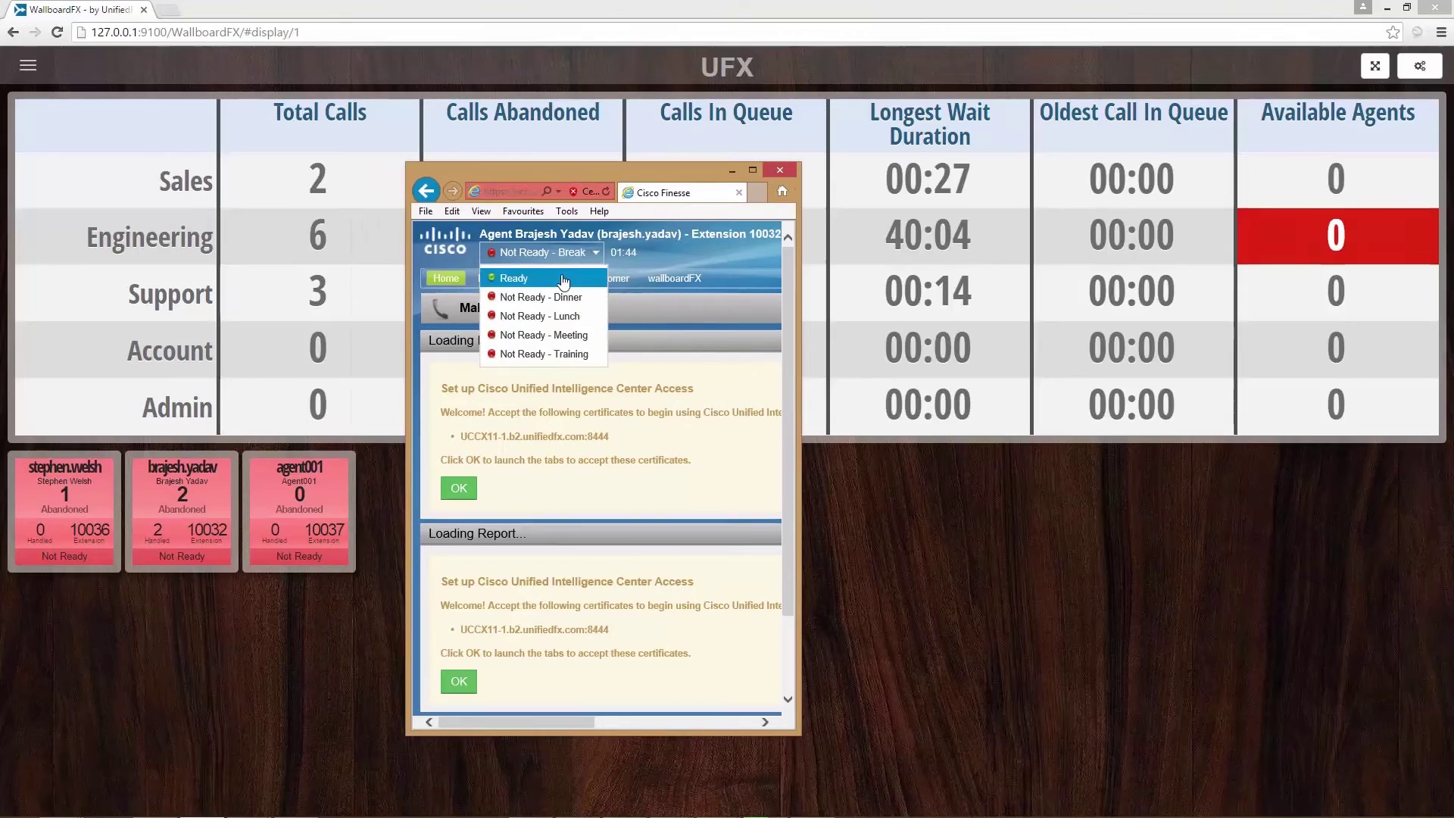
left_click(562, 279)
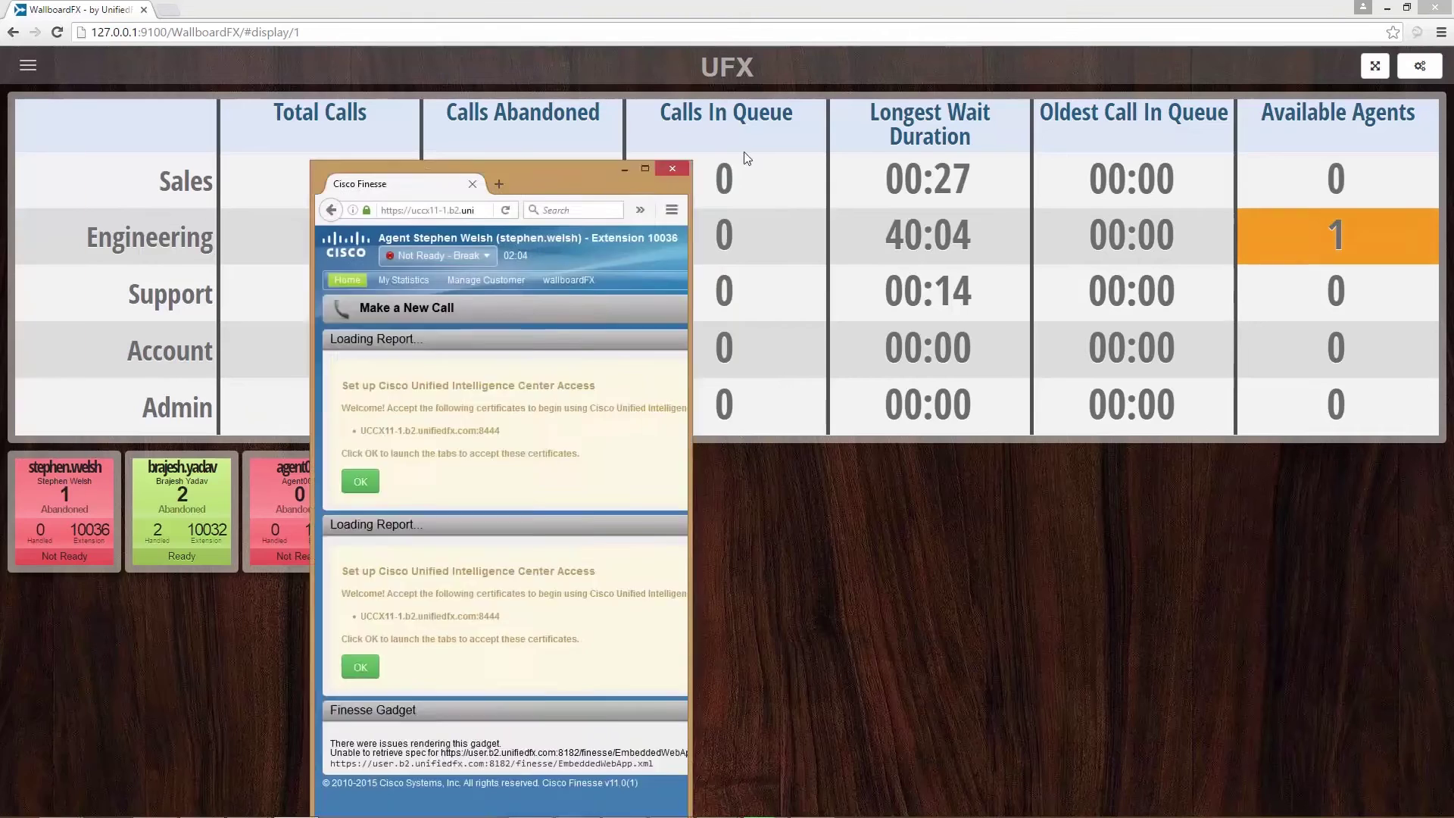
- Switch the Finesse agent from Not Ready - Break to Ready, giving 2 available, then minimize Finesse
left_click_drag(519, 178, 740, 123)
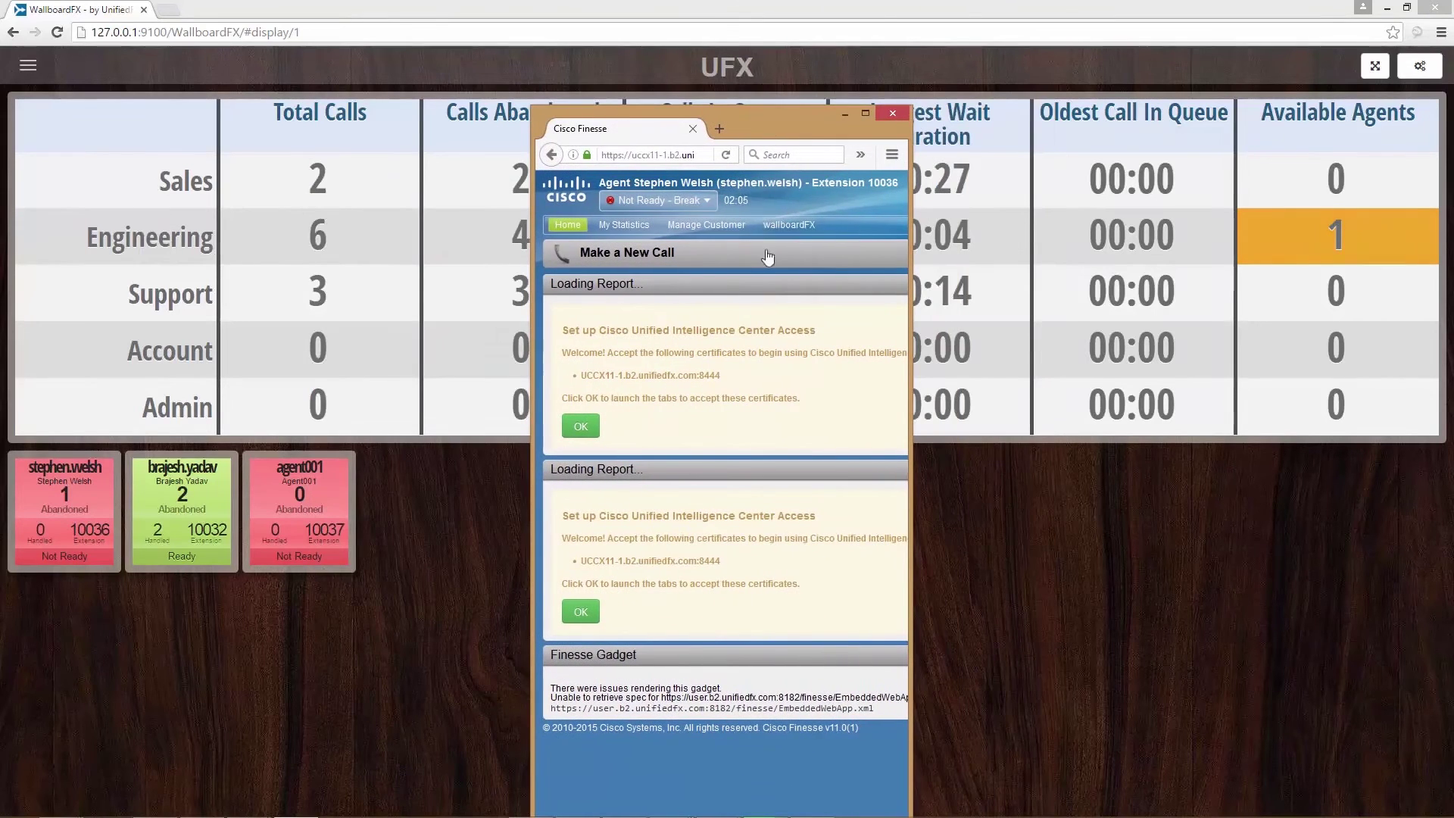
left_click(712, 204)
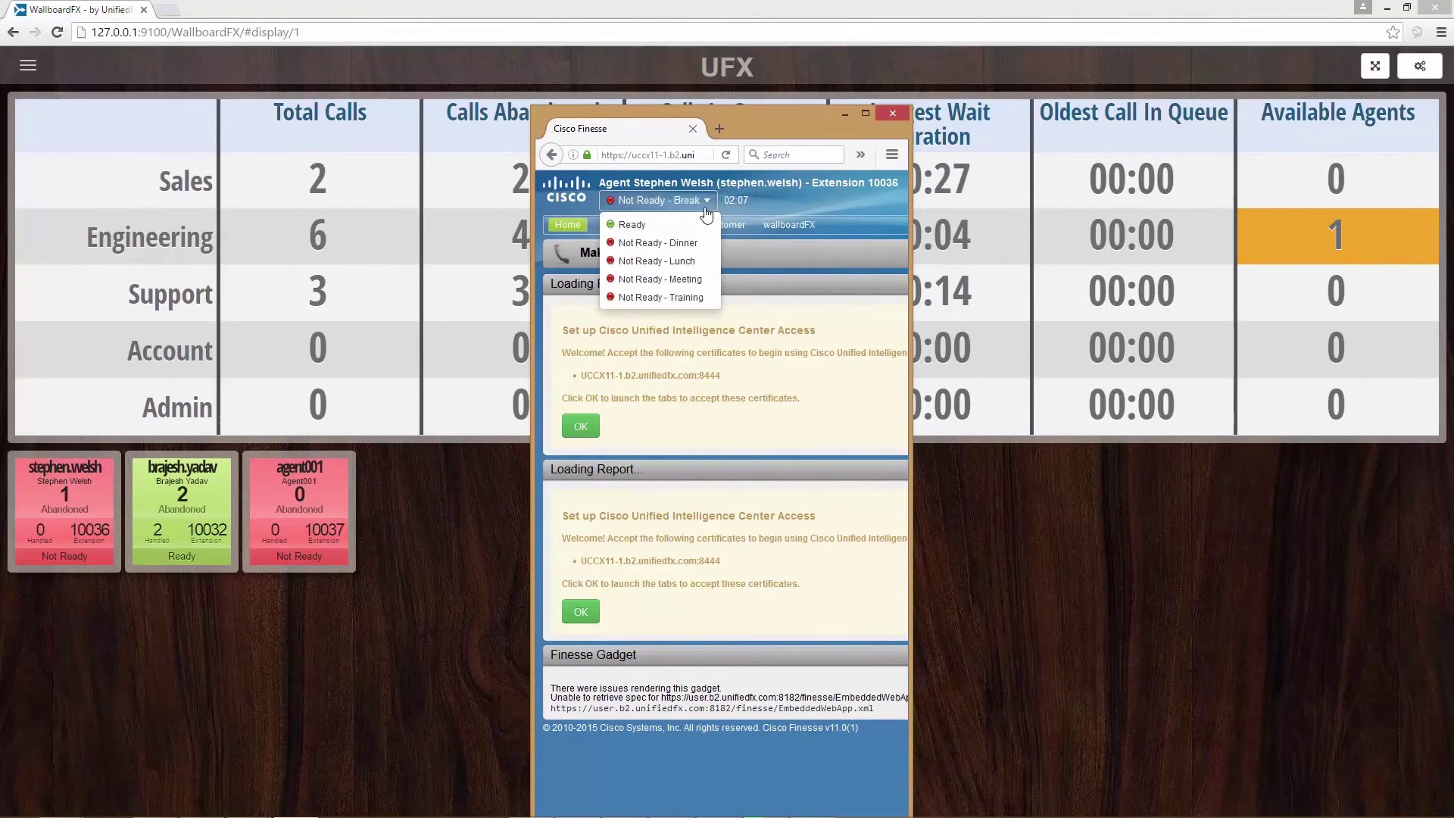
left_click(632, 224)
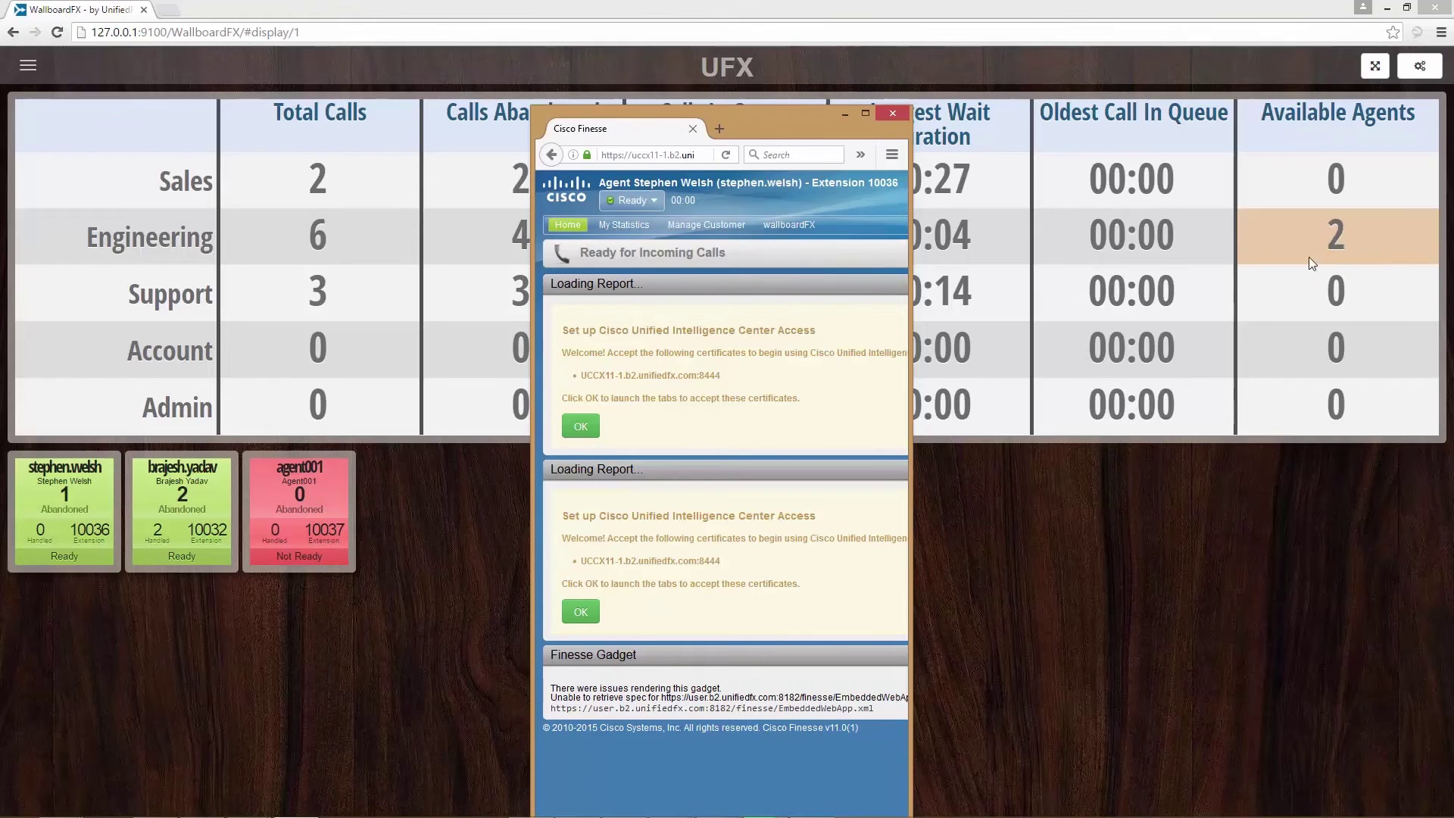
left_click(845, 113)
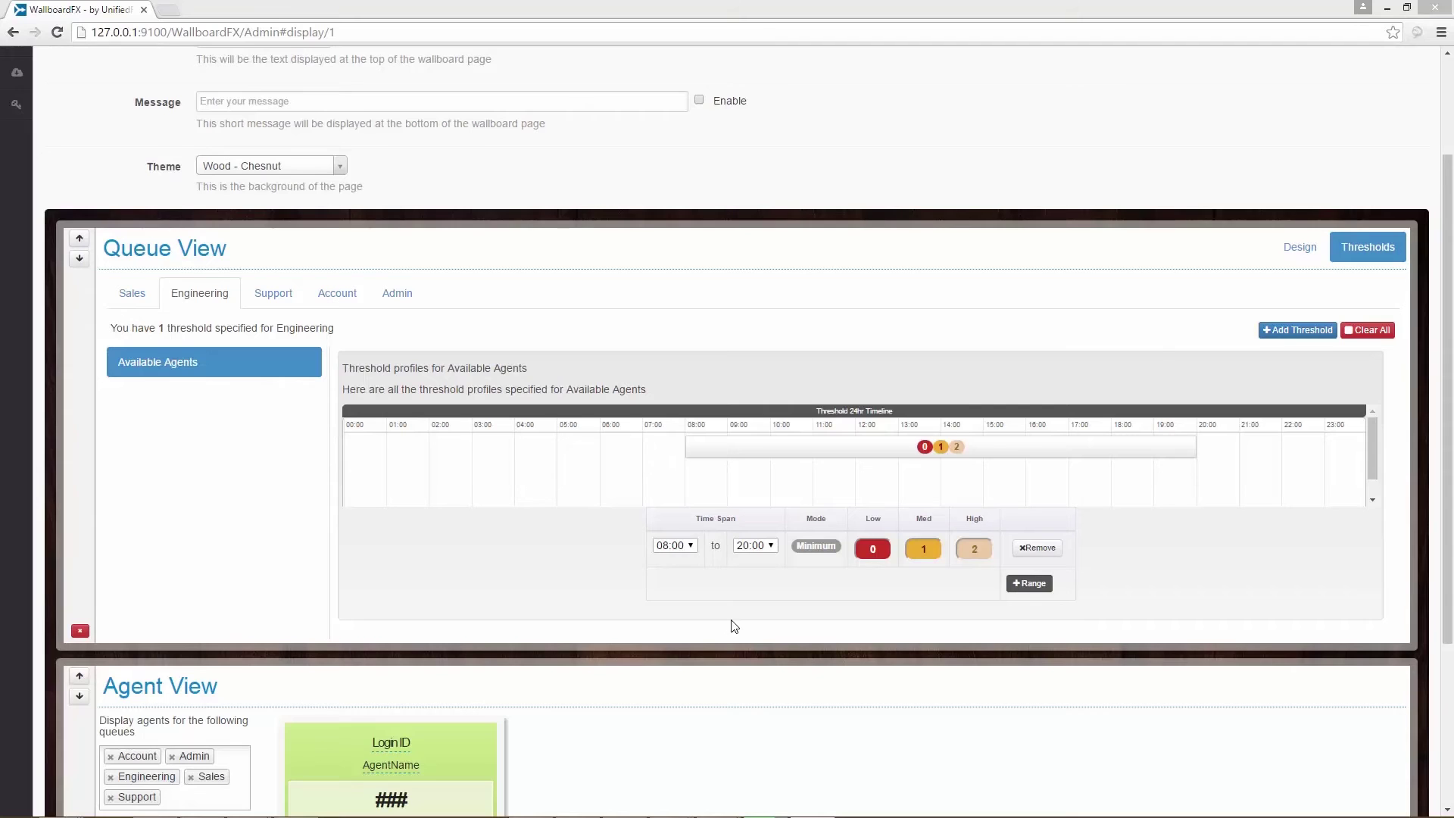
- Change the Available Agents threshold's time range to 08:00–14:00
left_click(691, 546)
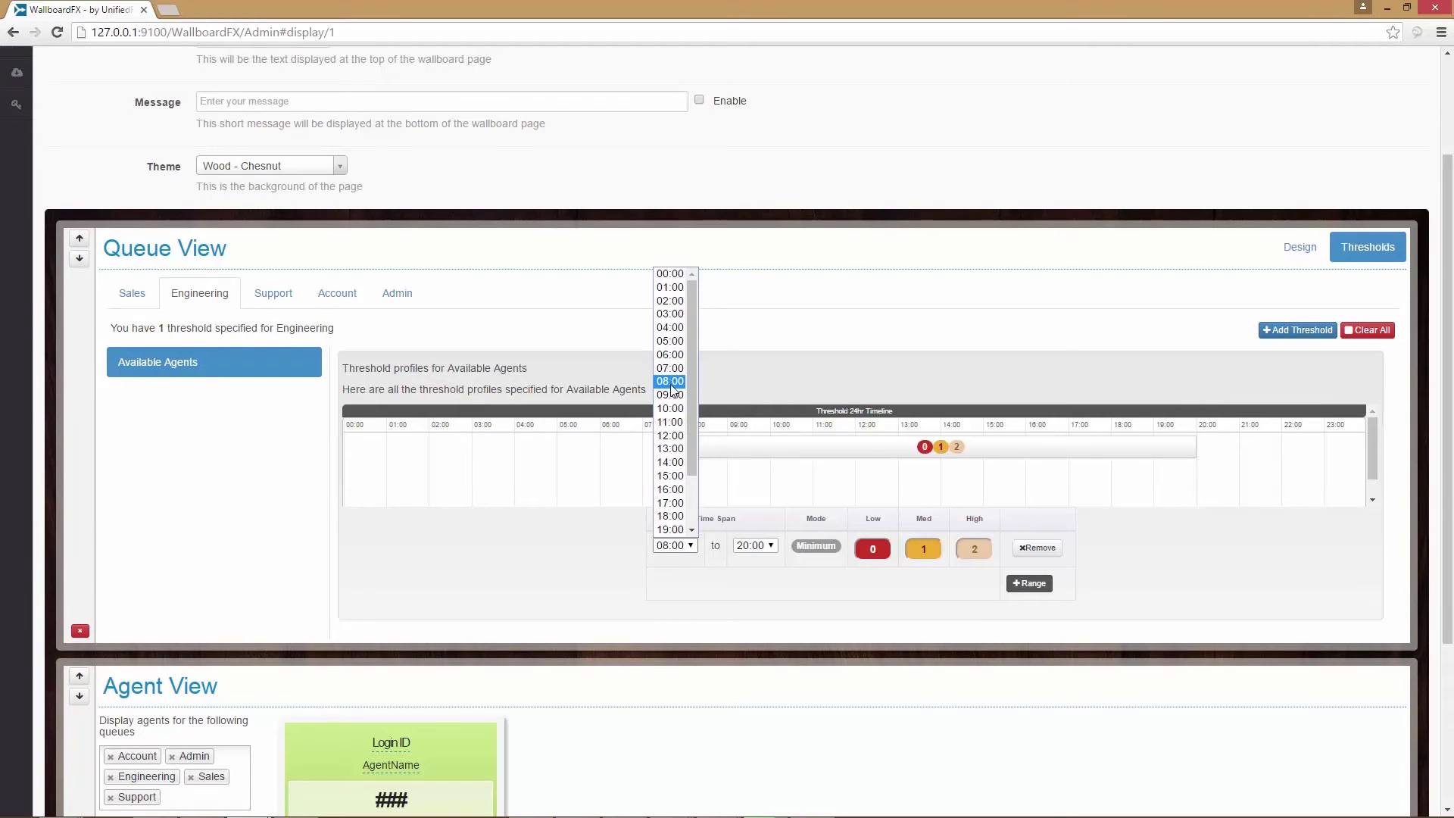
left_click(689, 422)
left_click(773, 546)
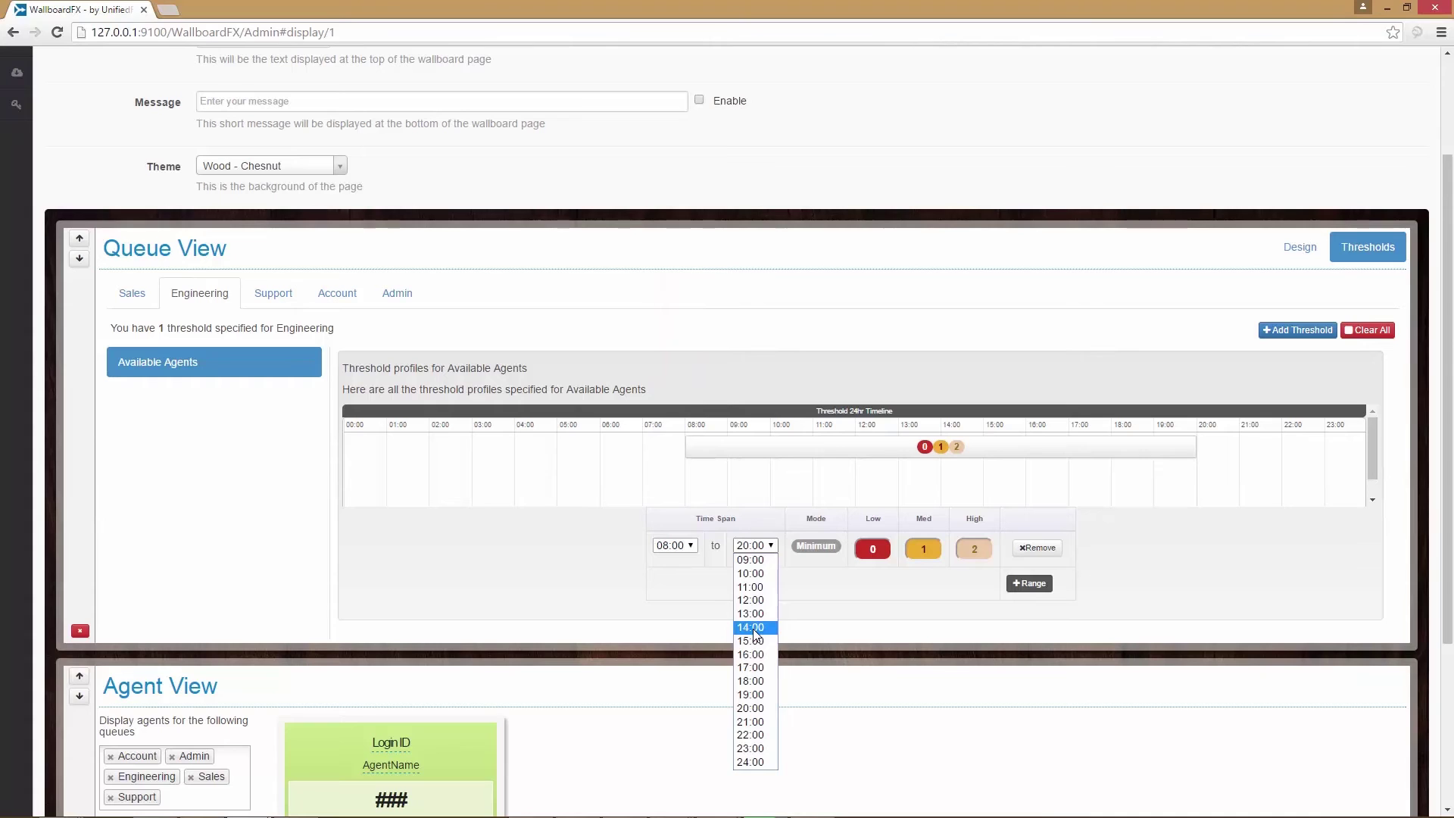
left_click(753, 628)
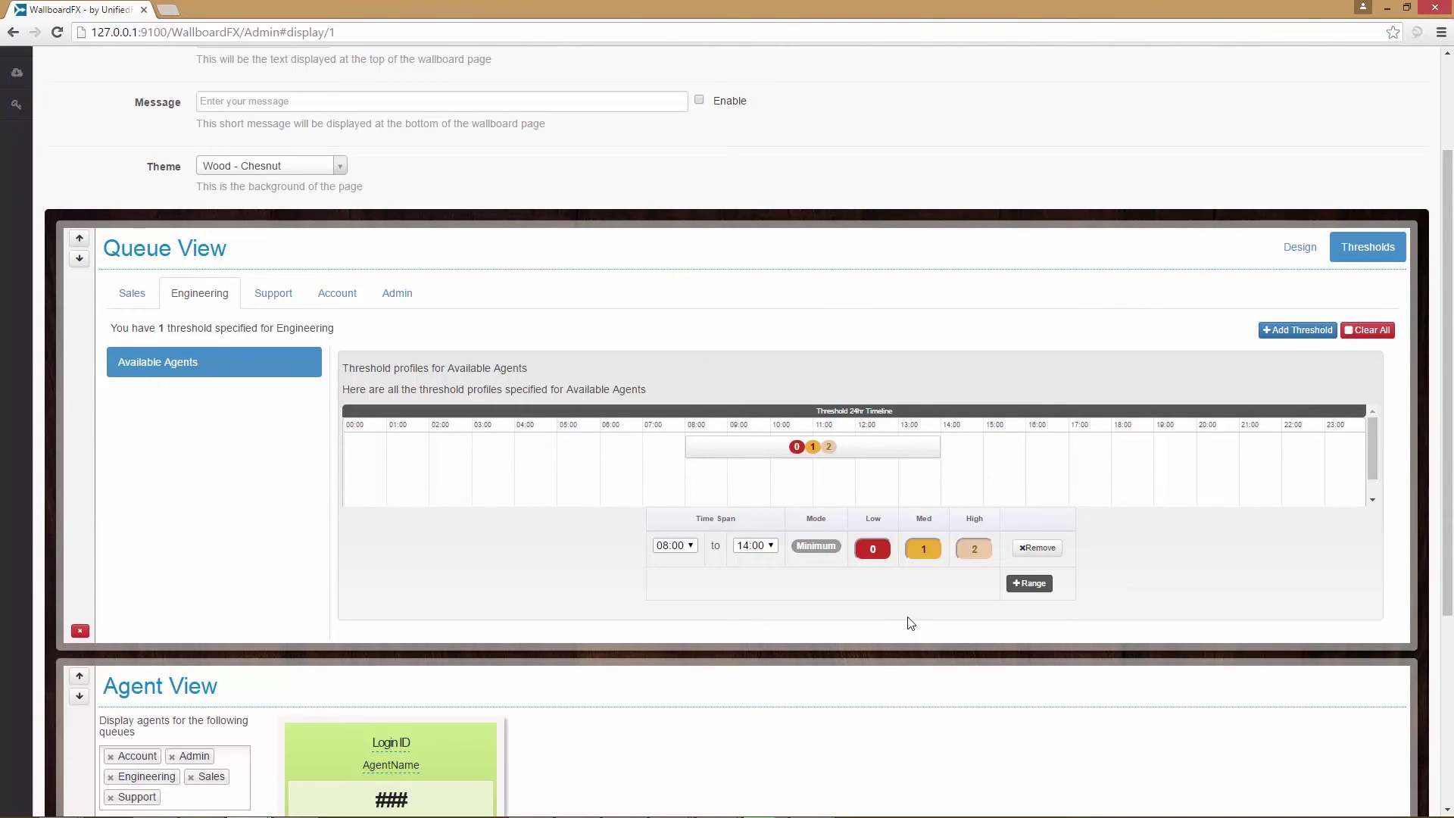
- Add a Maximum Available Agents range with warning 10, running 15:00 to 24:00
left_click(1030, 584)
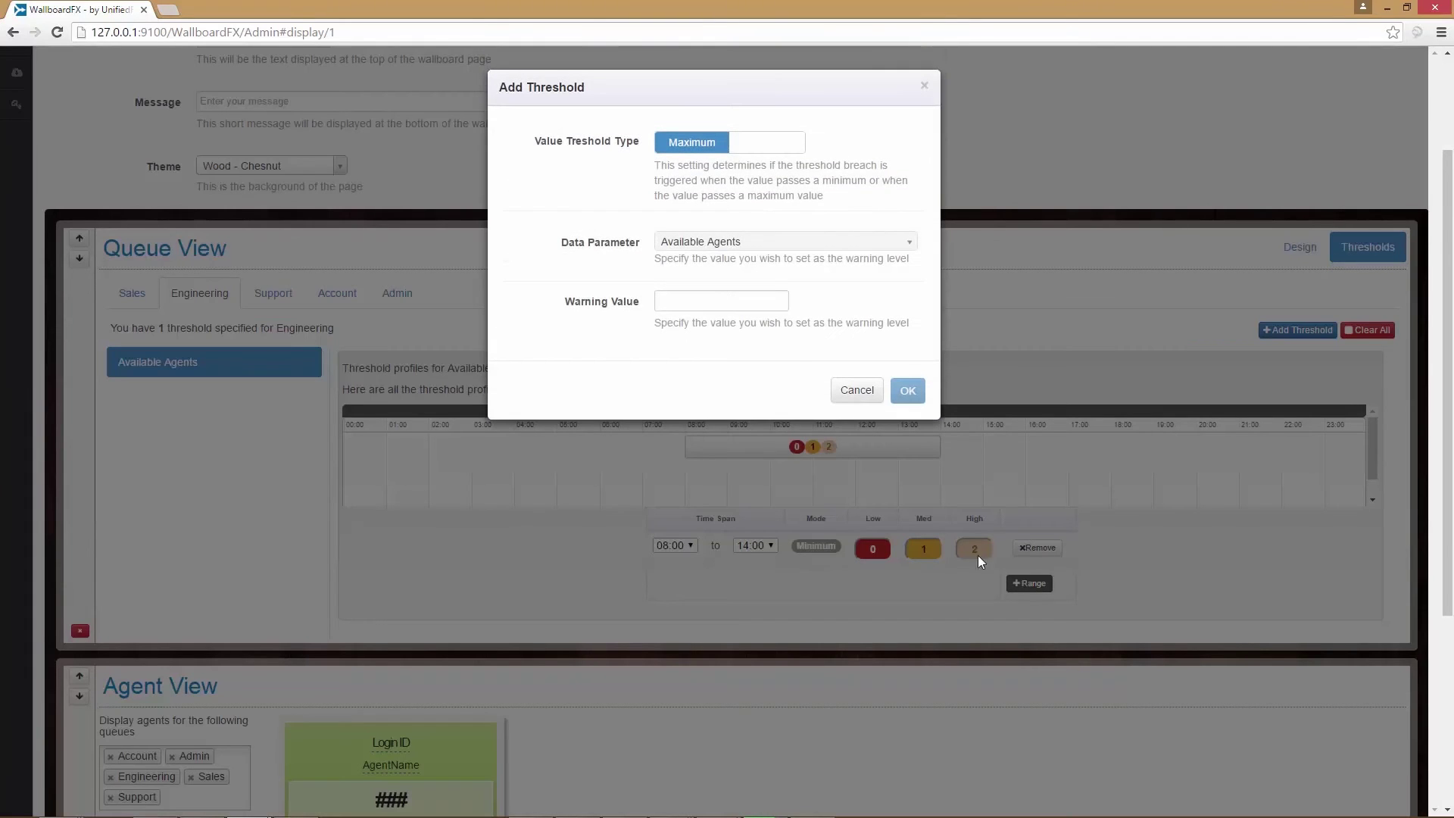
type("10")
left_click(907, 390)
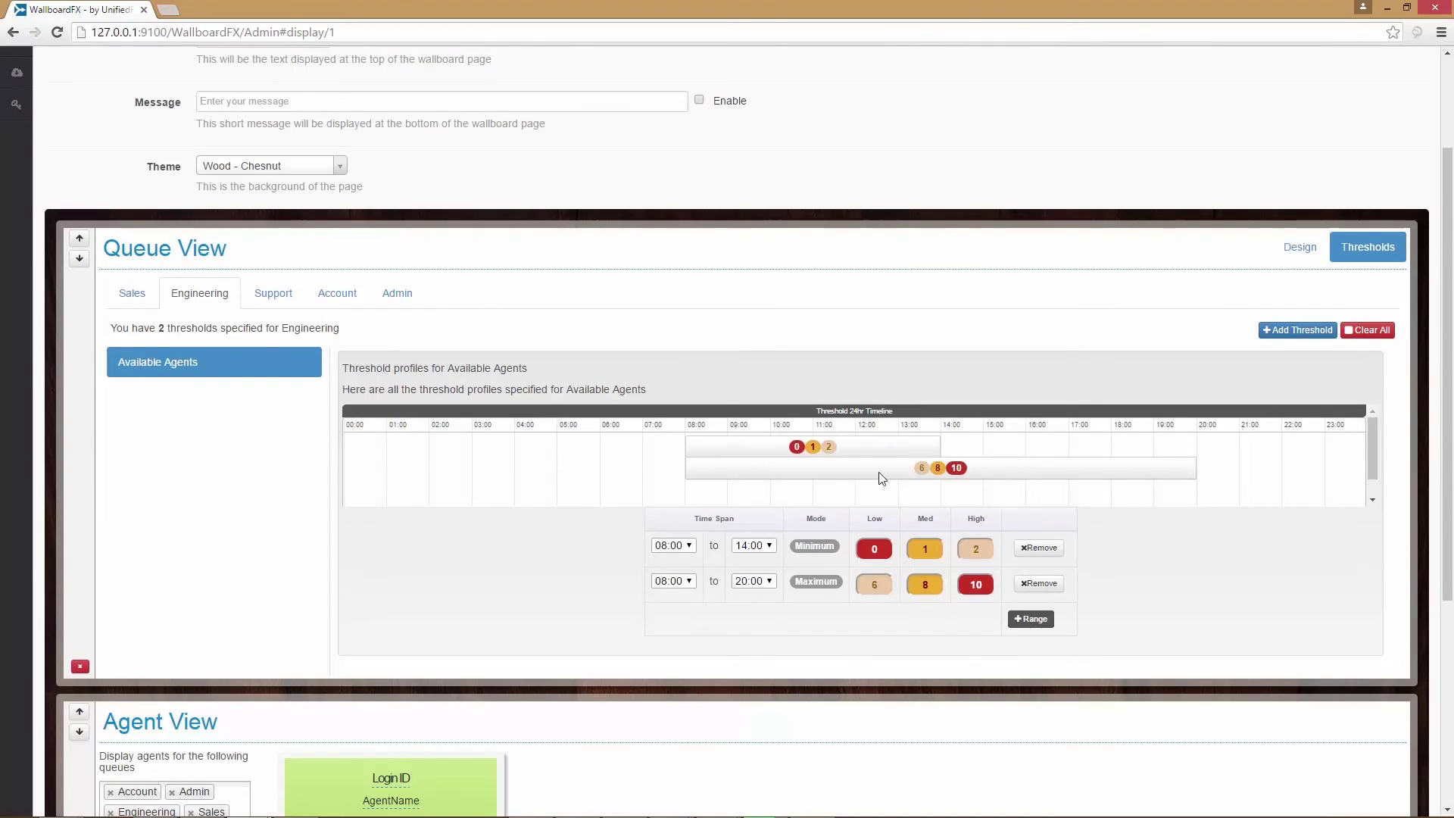
left_click(673, 581)
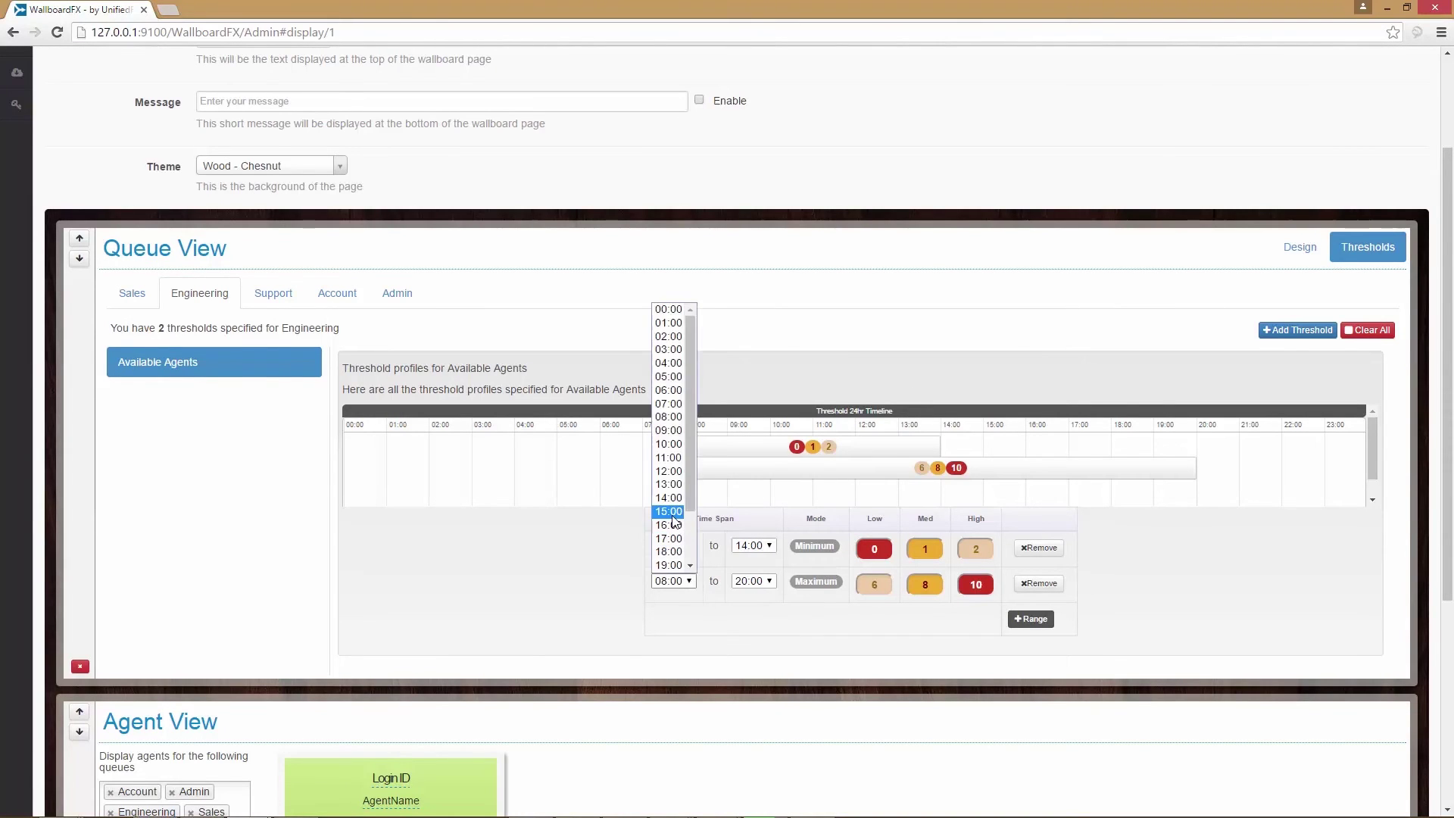
left_click(670, 512)
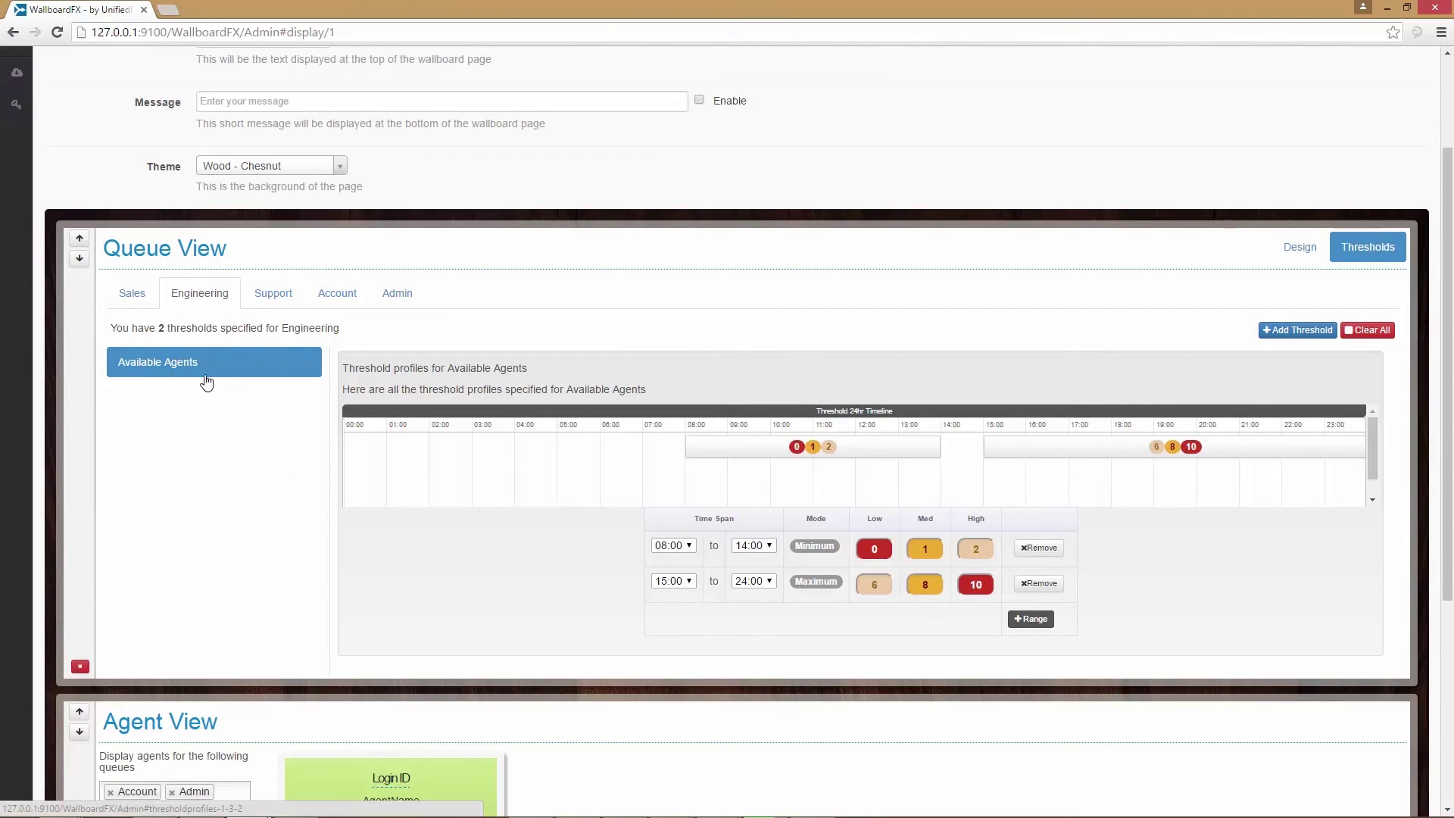
left_click(1285, 331)
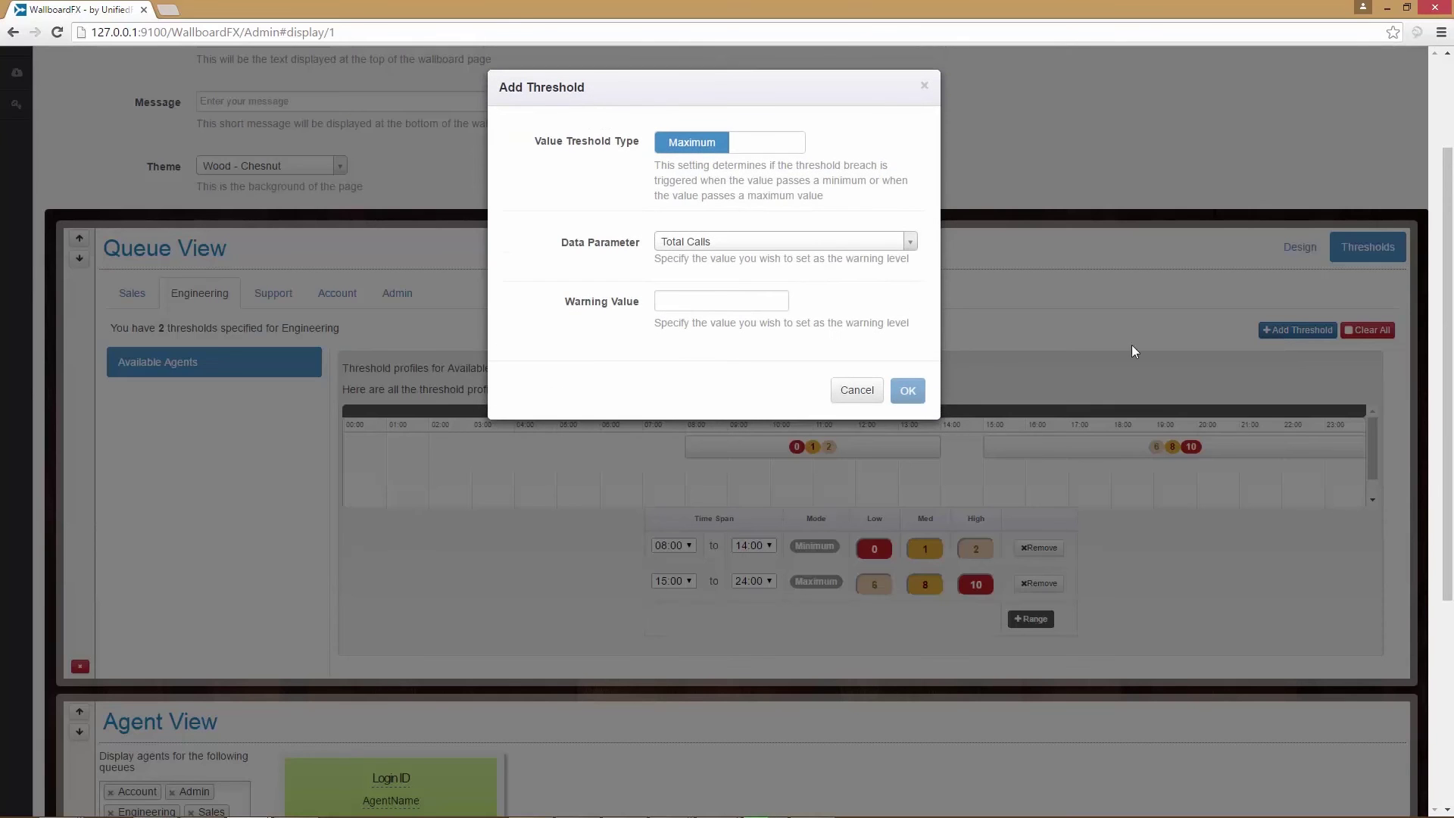
- Add a Calls Abandoned maximum threshold with warning 5, giving Low 3, Med 4, High 5
left_click(910, 242)
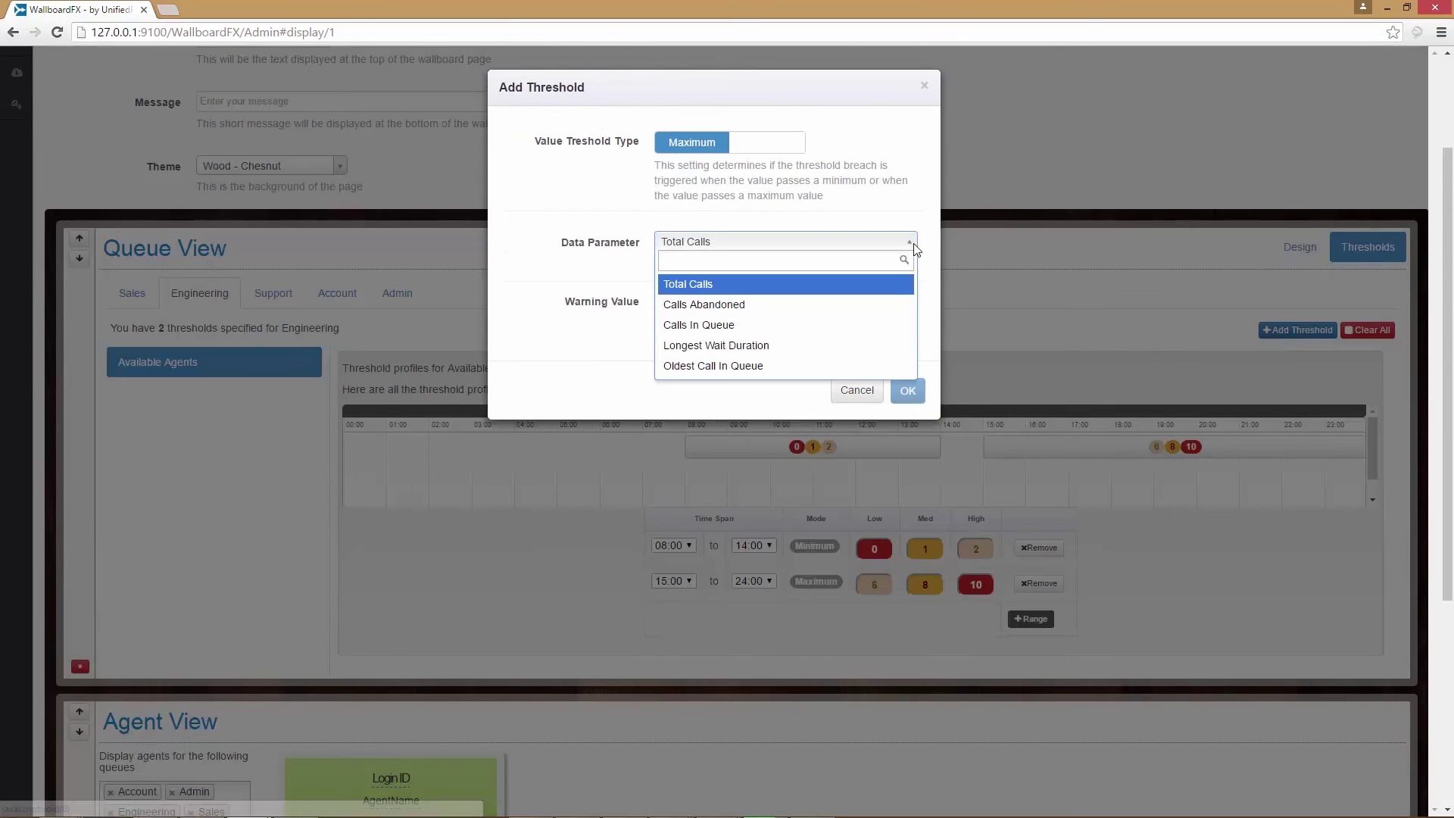
left_click(738, 304)
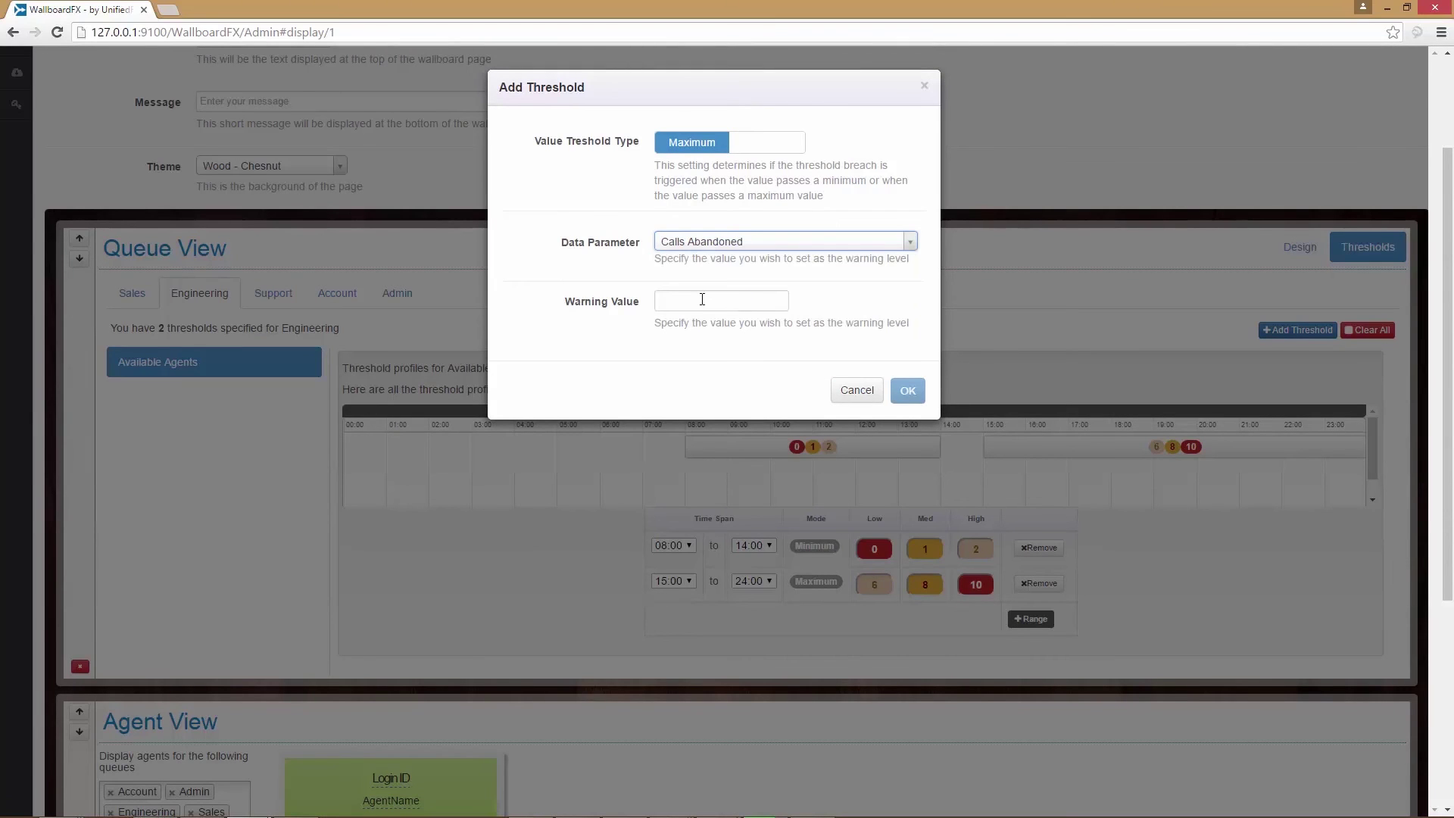
left_click(702, 300)
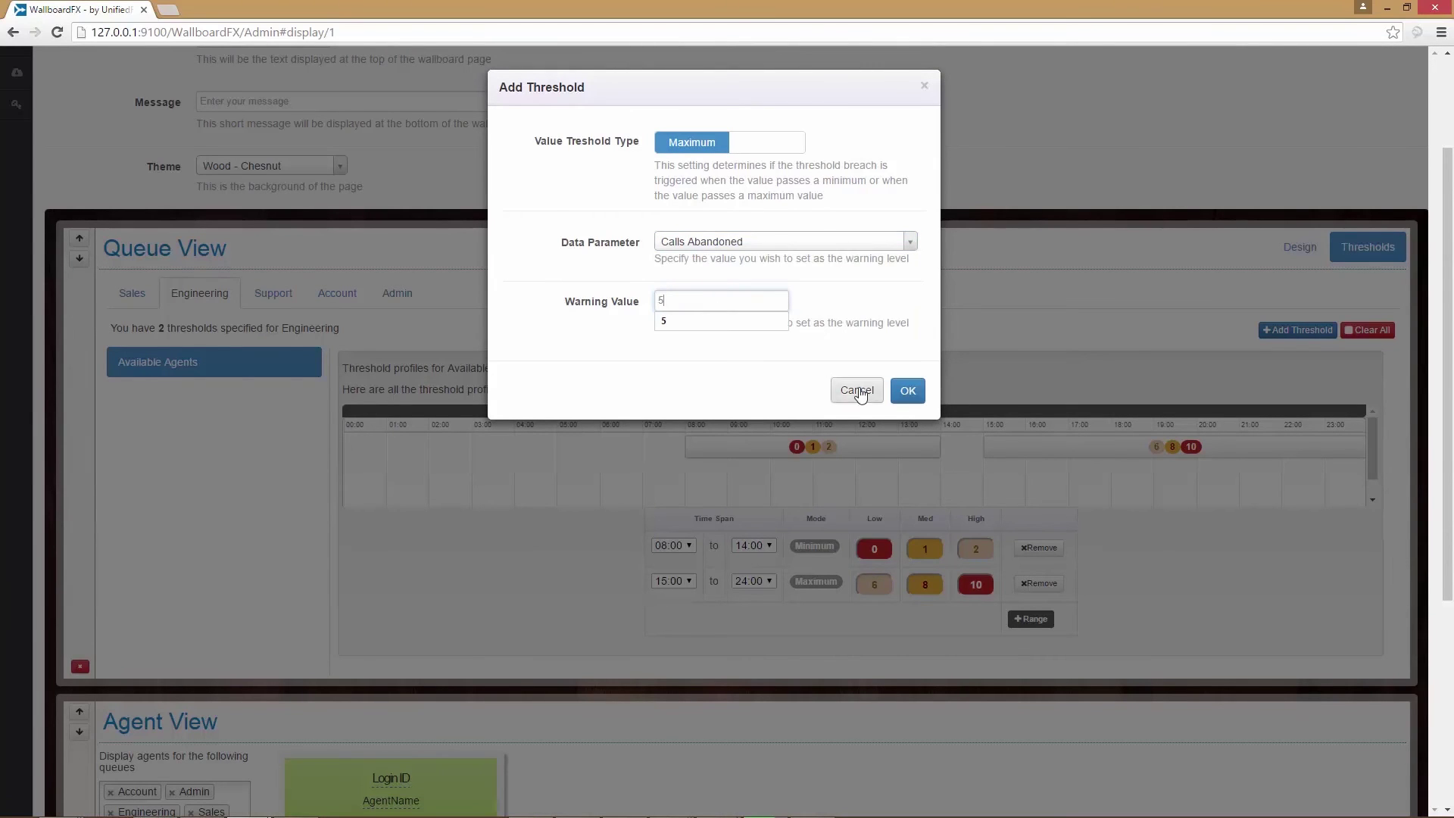
left_click(905, 392)
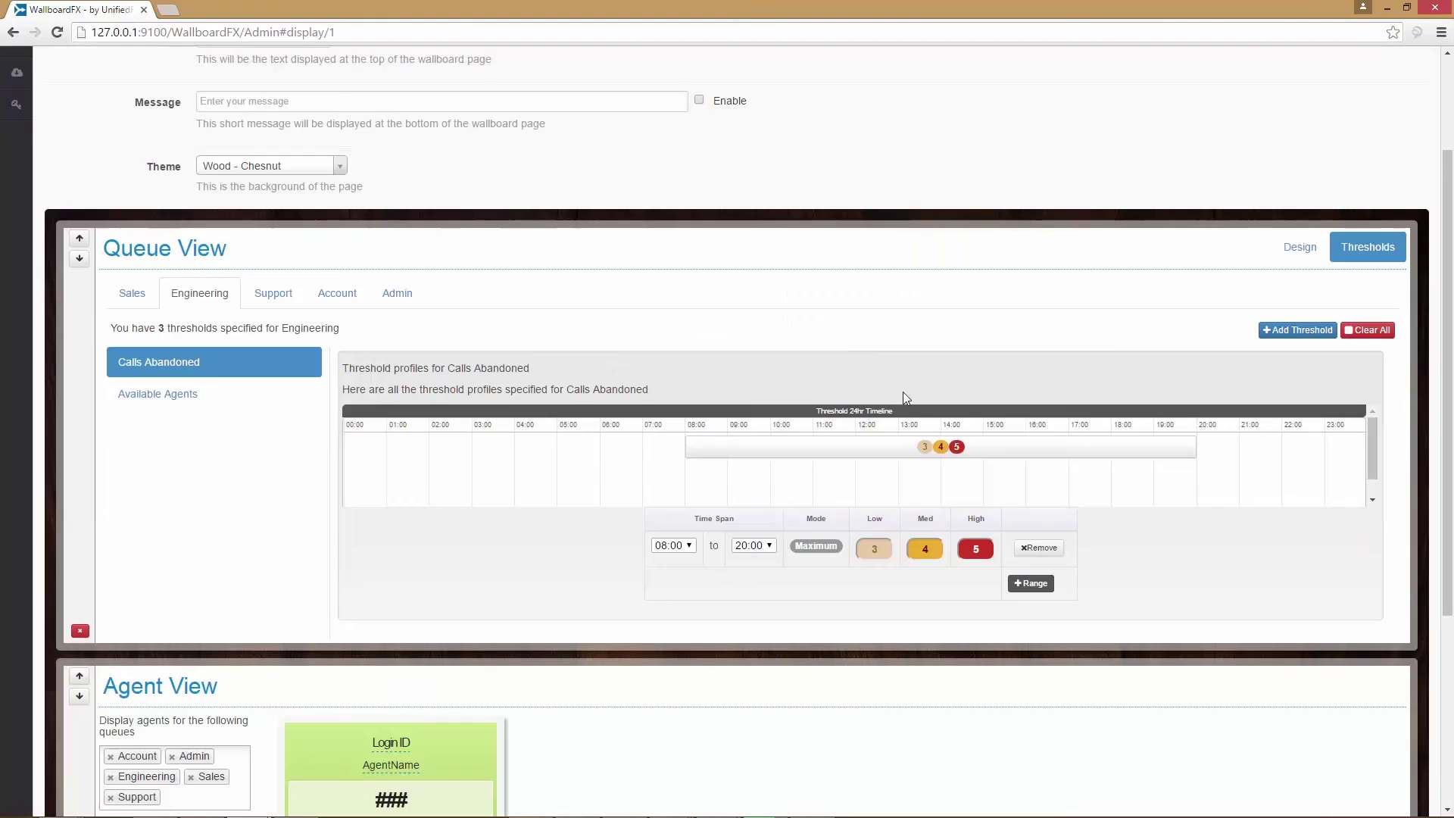
left_click(180, 392)
left_click(187, 363)
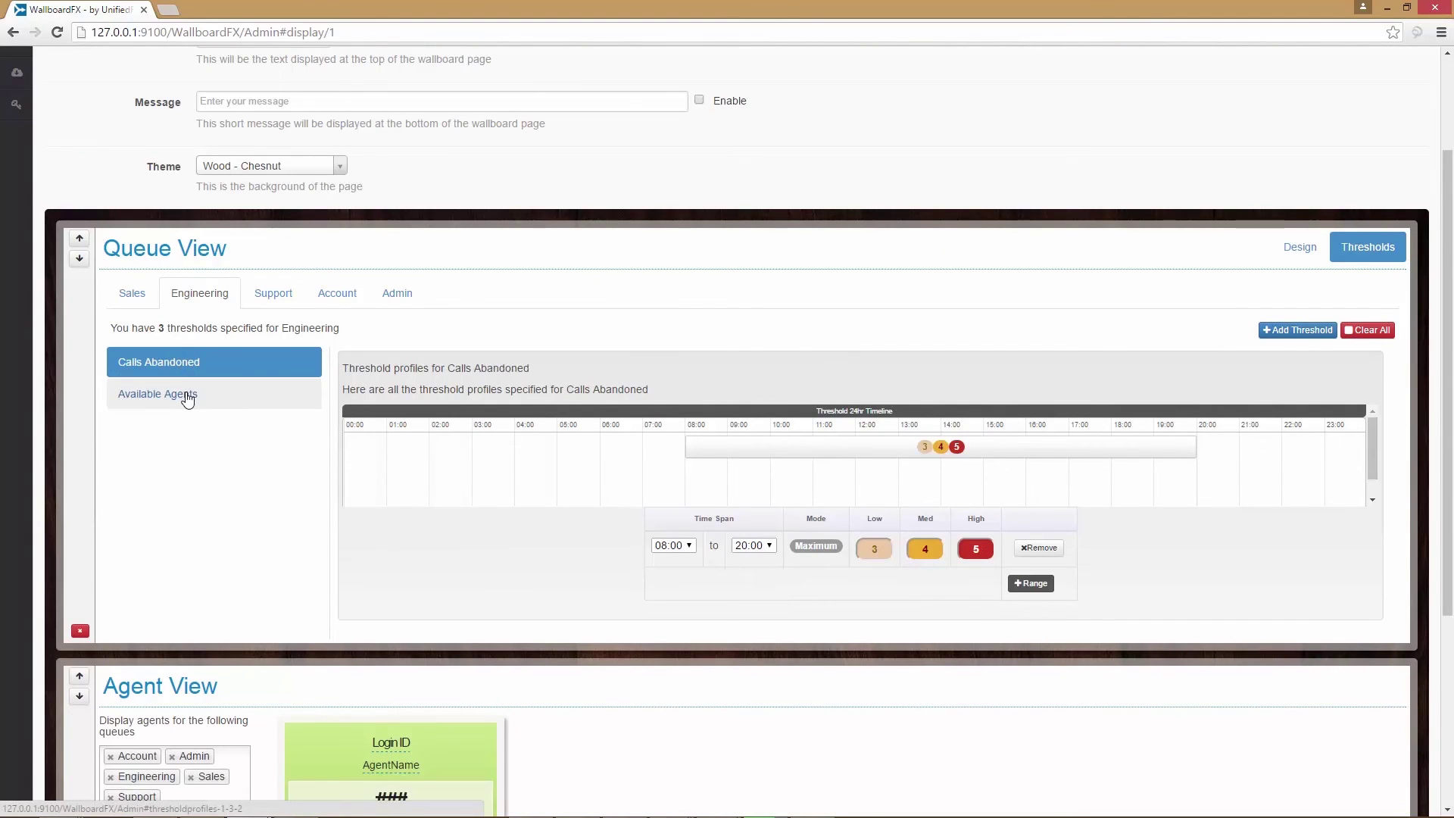
left_click(188, 403)
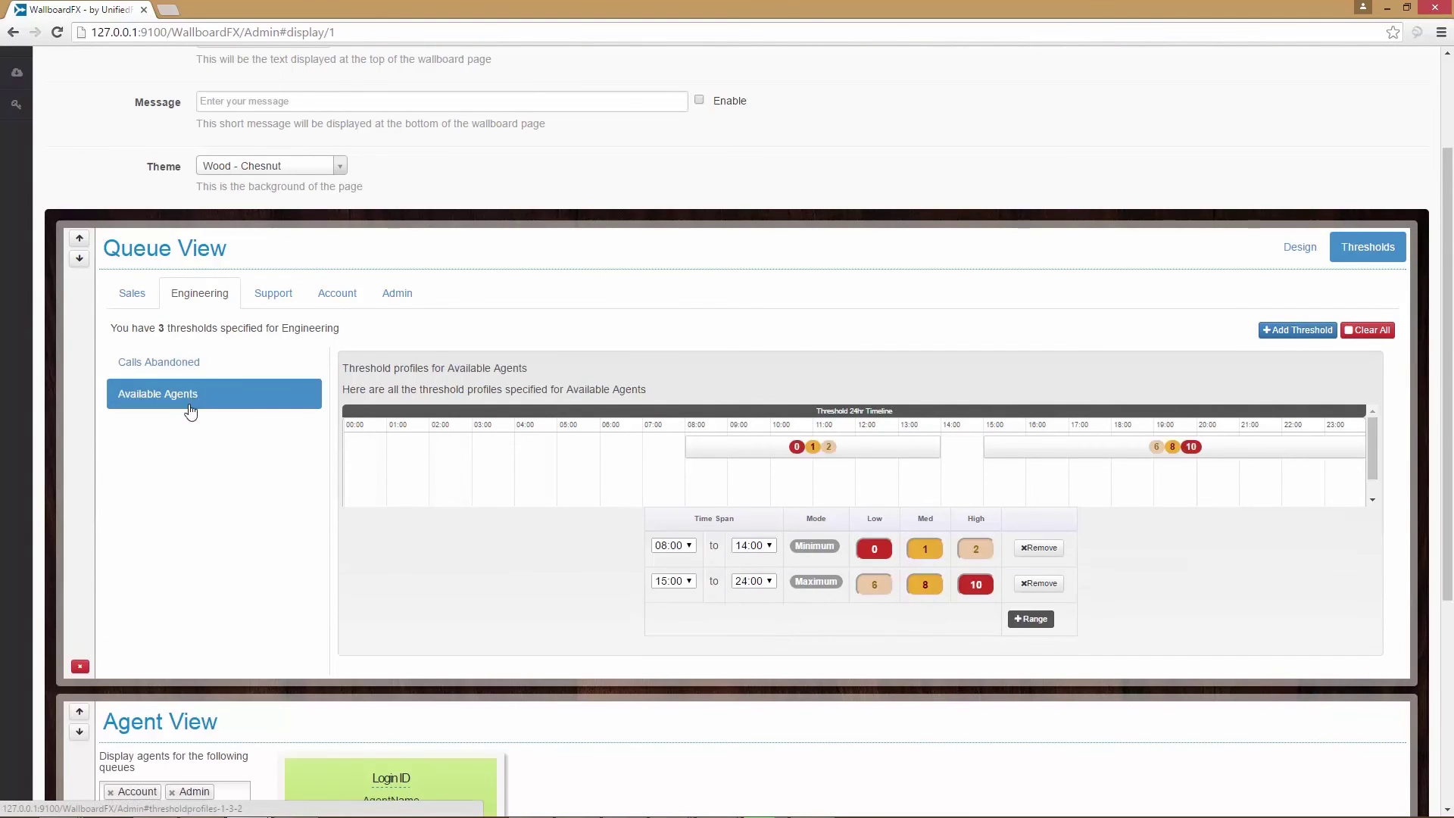
left_click(290, 301)
left_click(337, 295)
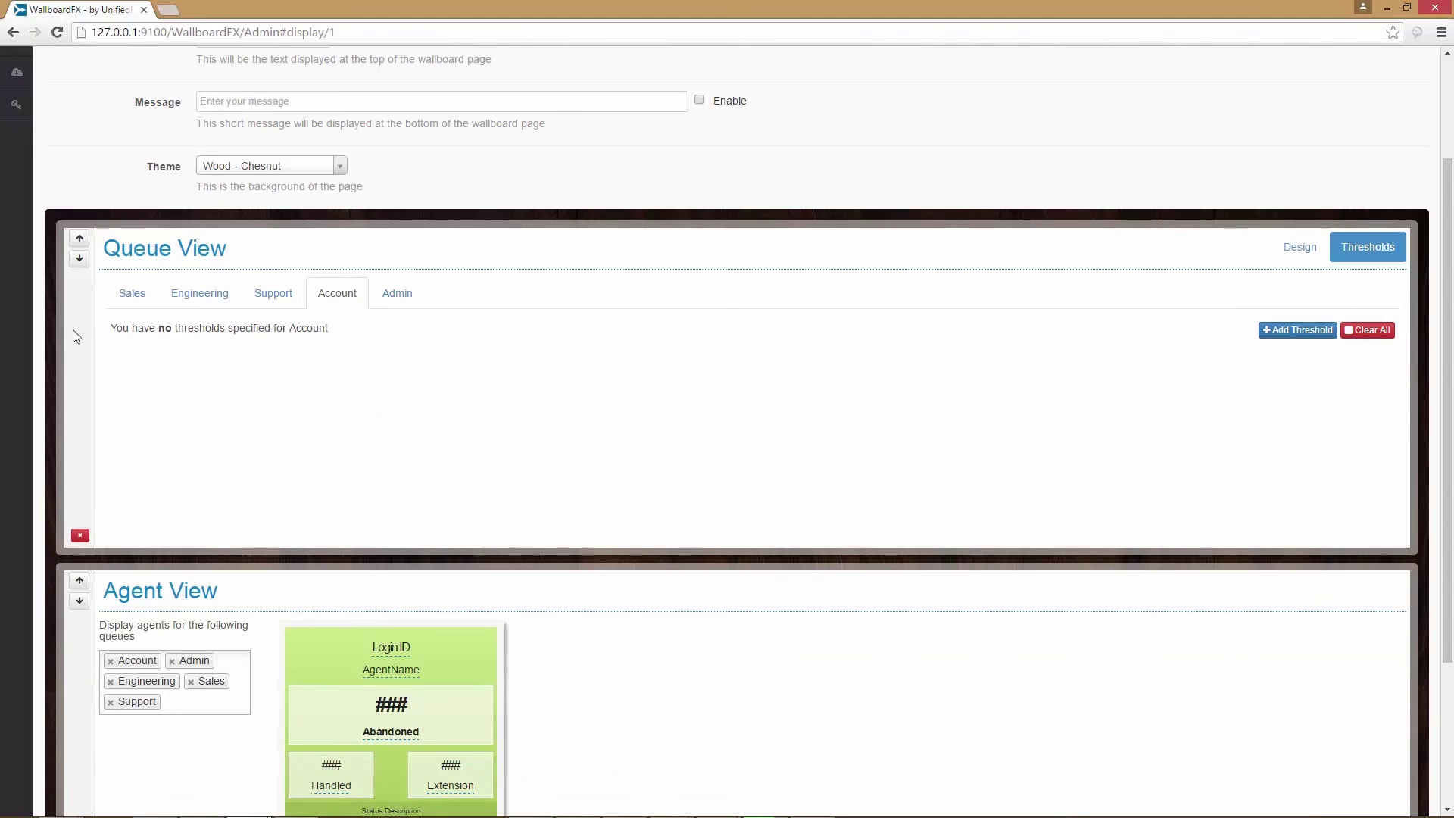
left_click(202, 306)
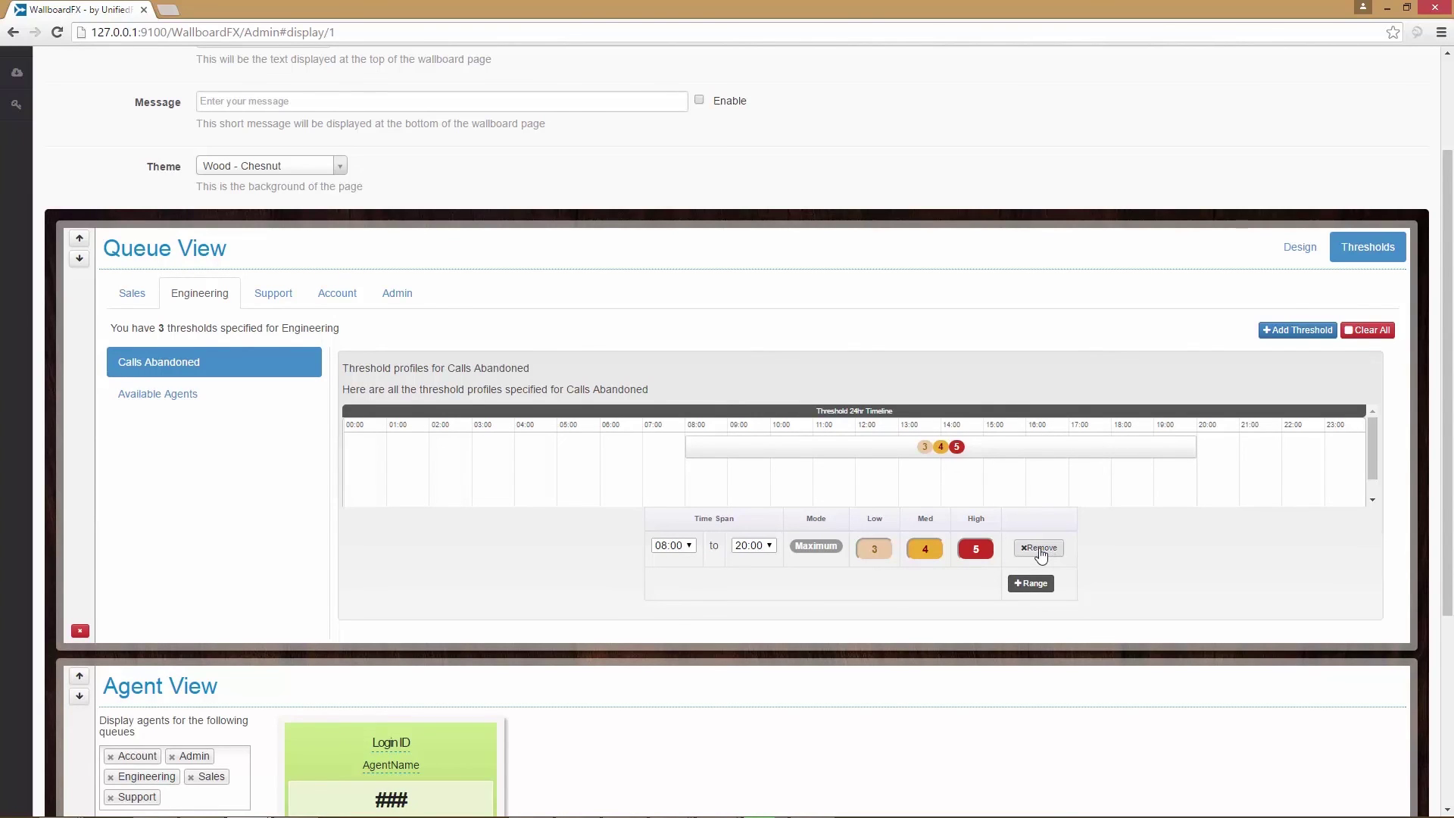
- Clear all Engineering thresholds and confirm the removal
left_click(1373, 333)
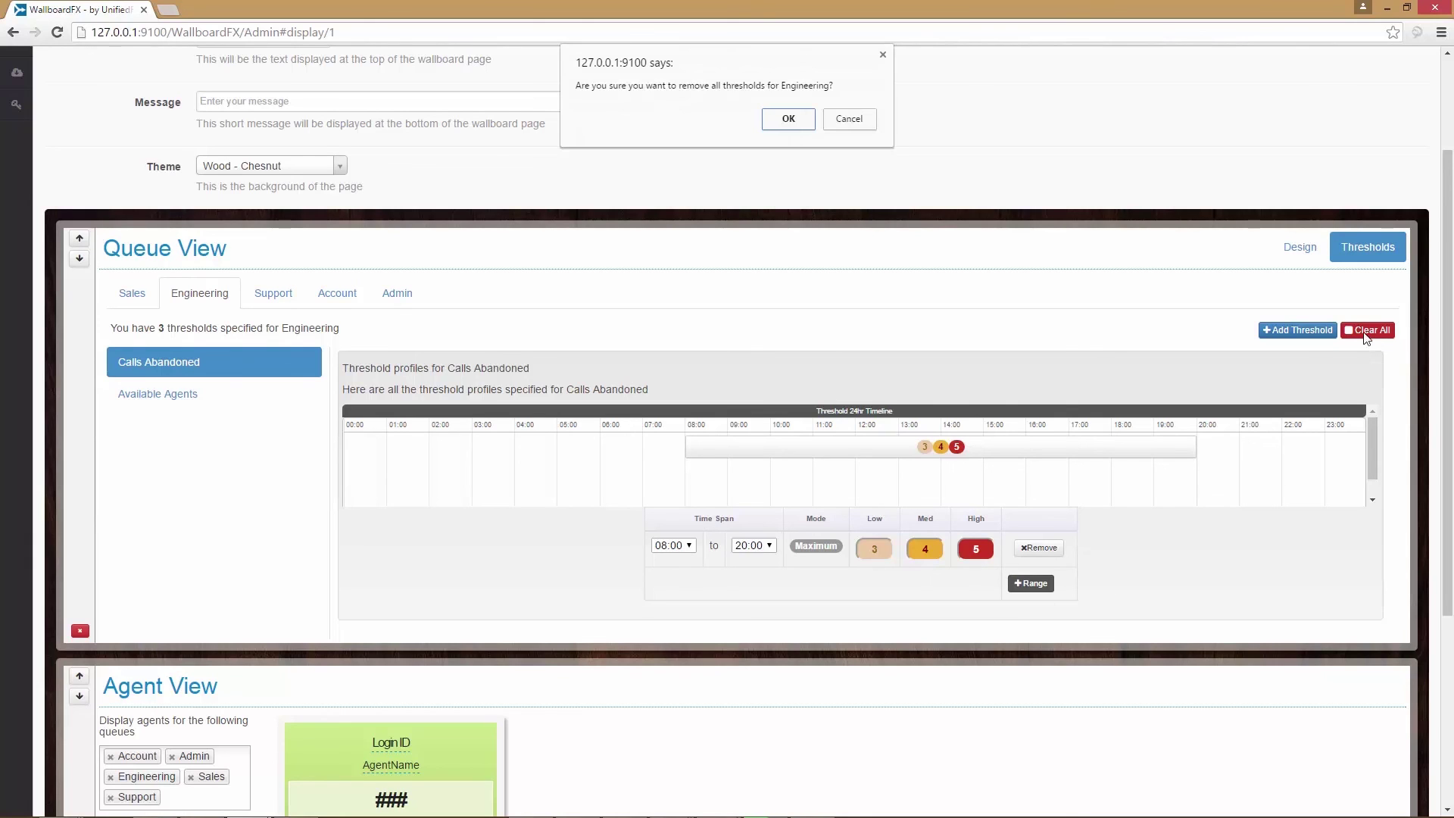
left_click(790, 121)
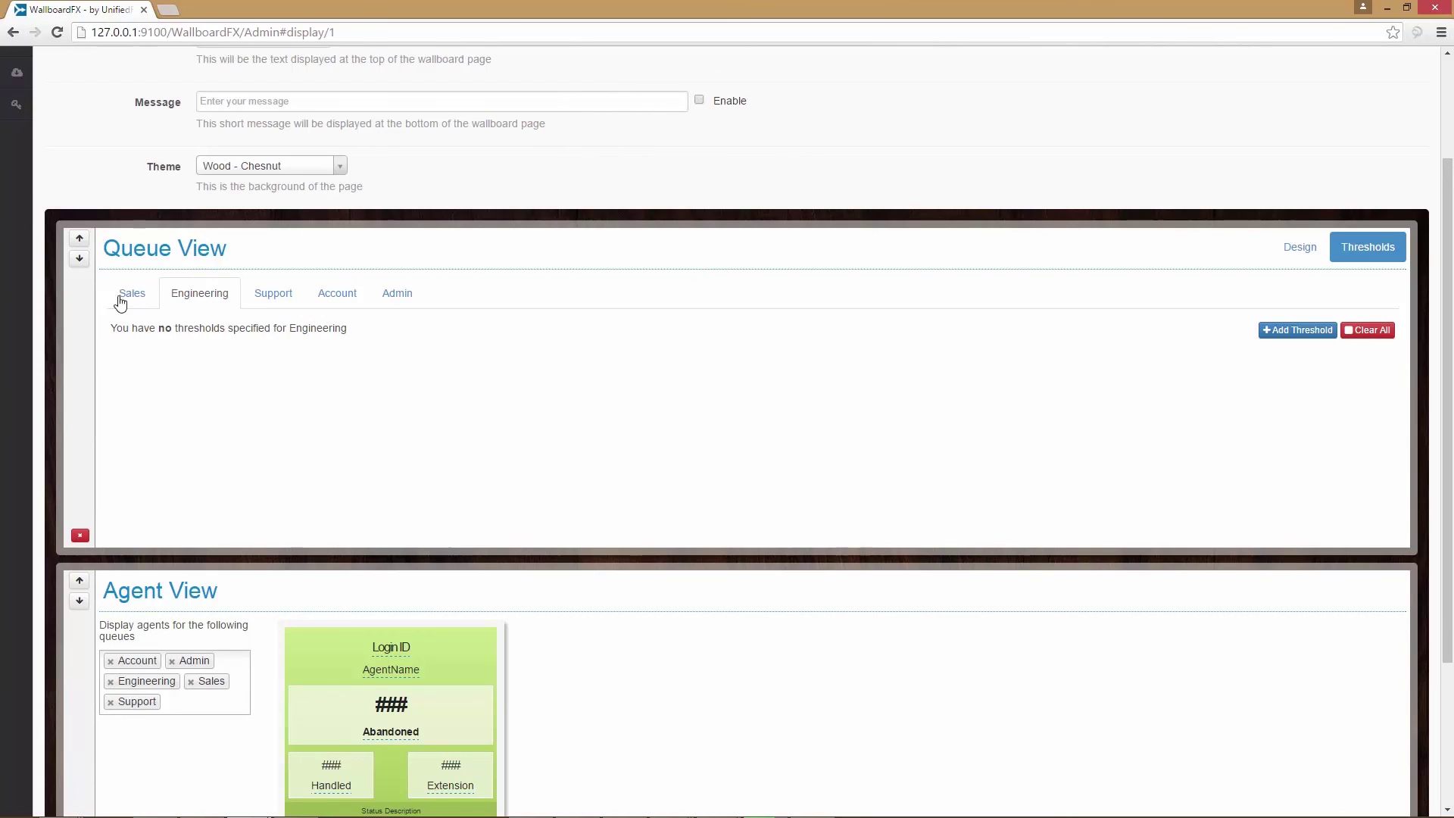